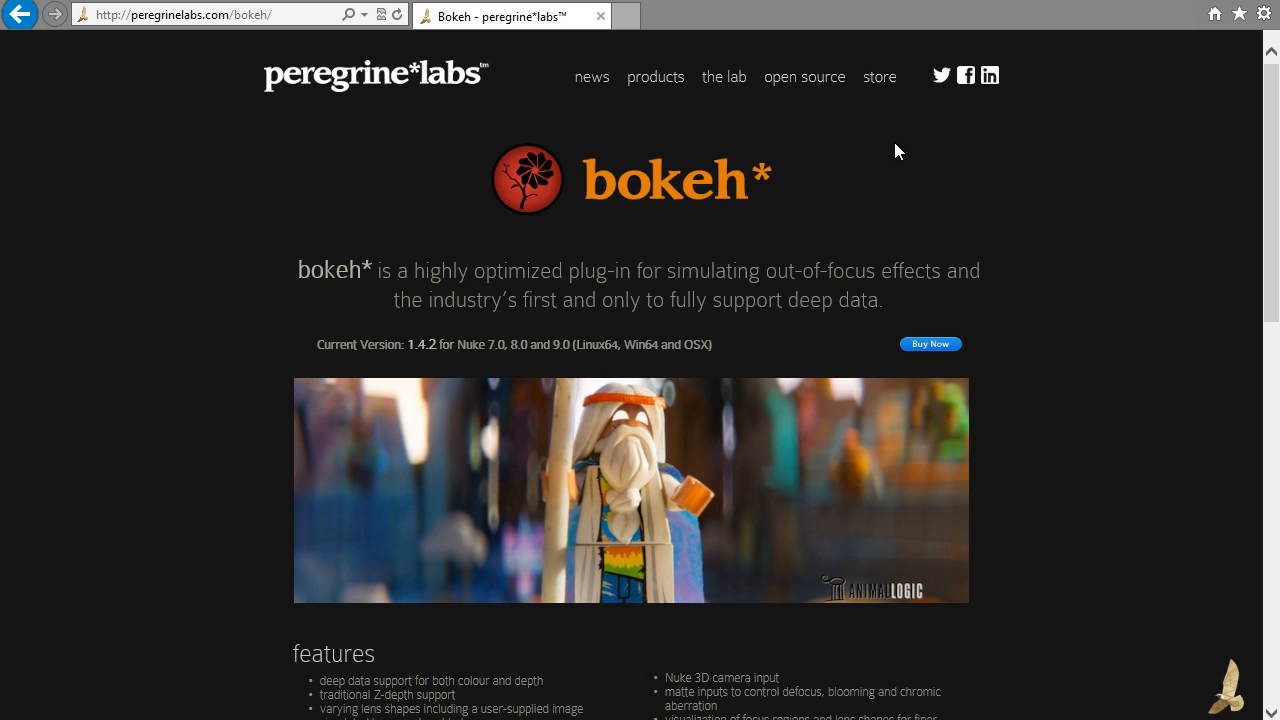
Look over the features and pricing on the Bokeh product page and switch to the 10_begin.nk script in NukeX
scroll(1040, 237, "down", 3)
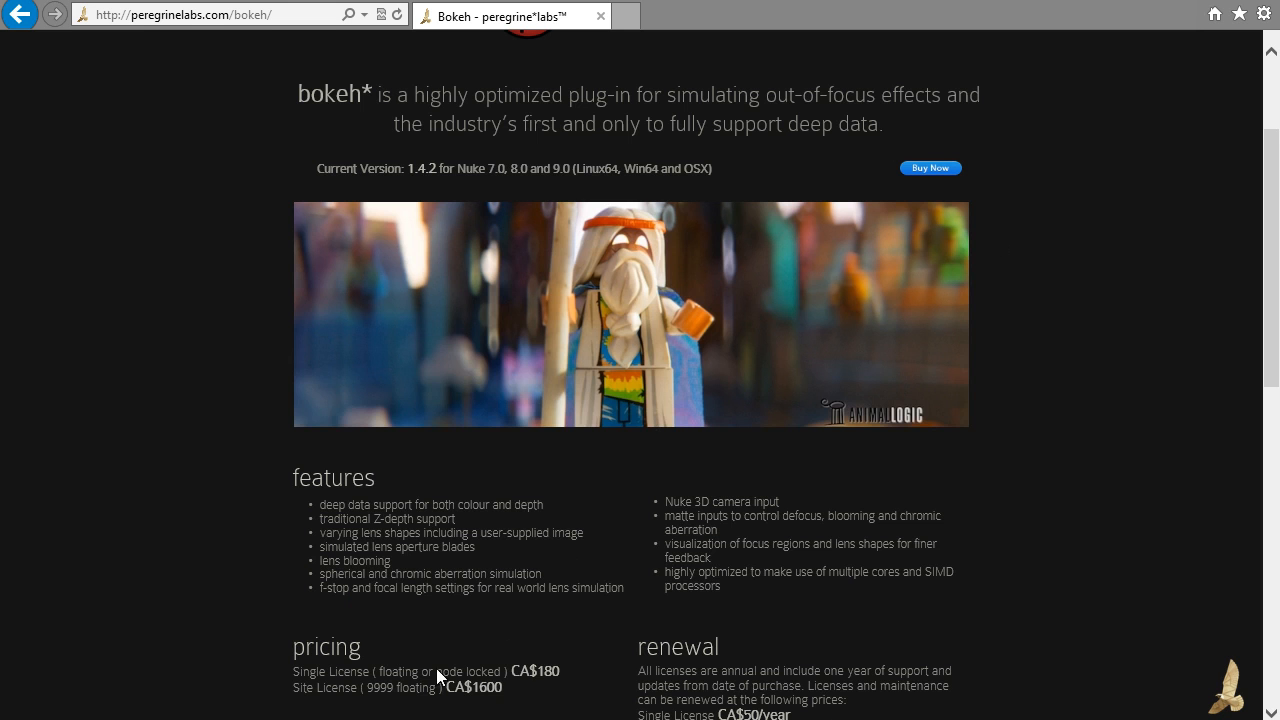
mouse_move(356, 719)
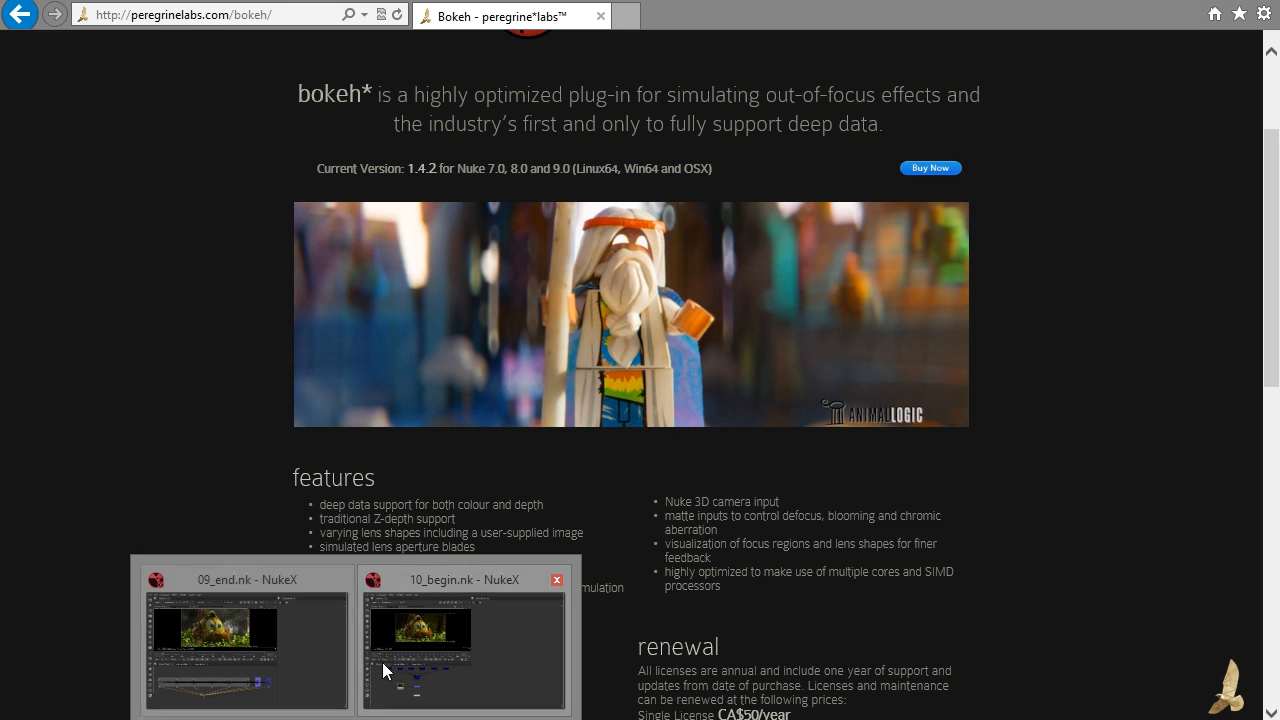
left_click(440, 651)
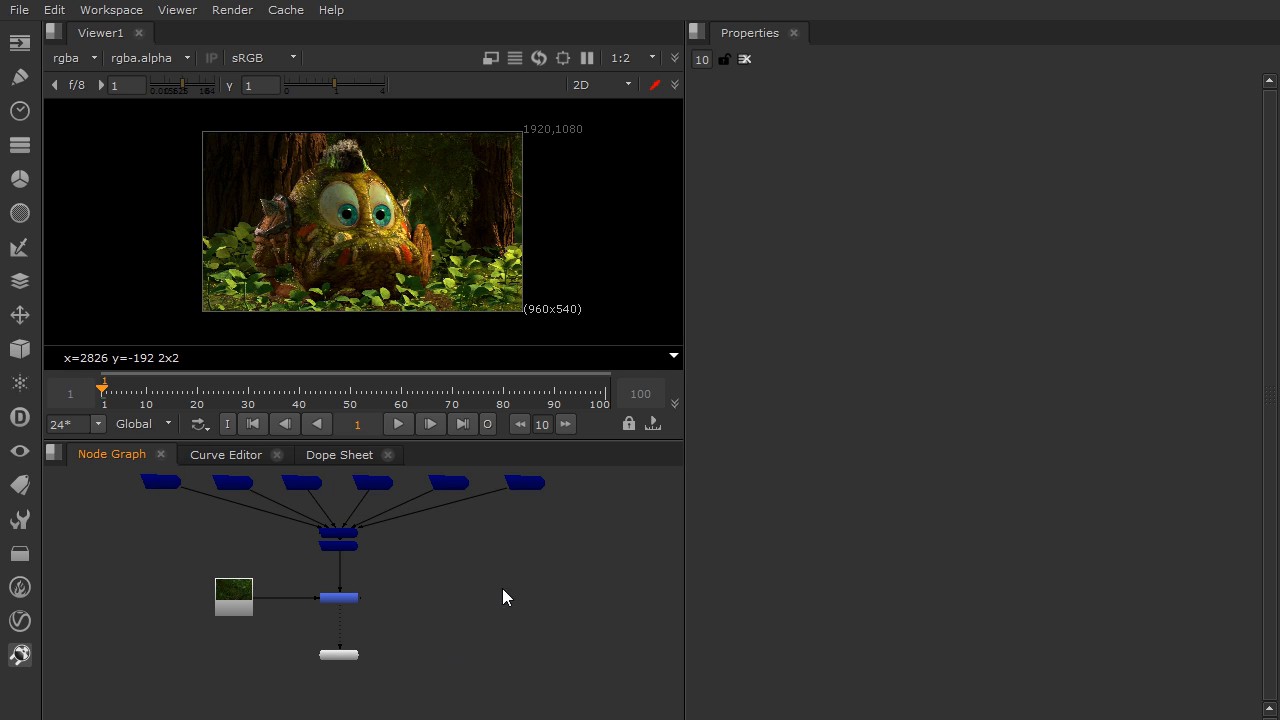
Add an unconnected pgBokeh node to the node graph beside the Merge1 node
middle_click_drag(456, 548, 411, 582)
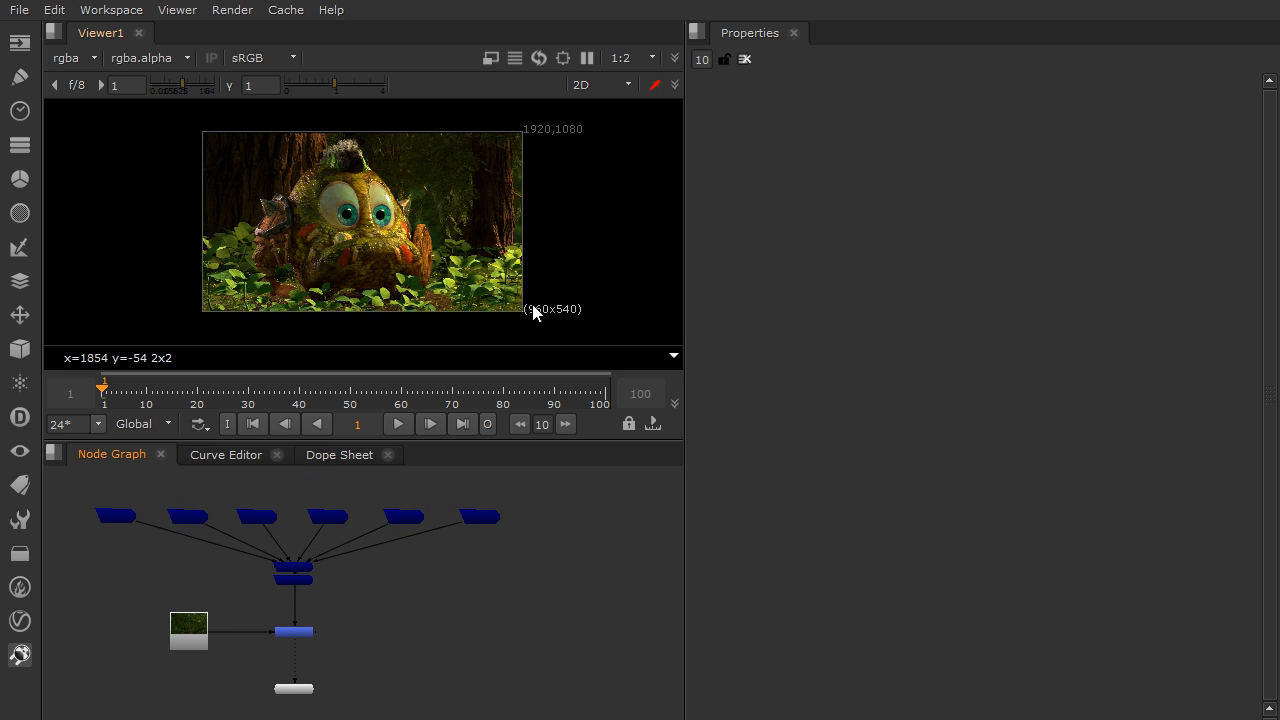
scroll(399, 234, "up", 1)
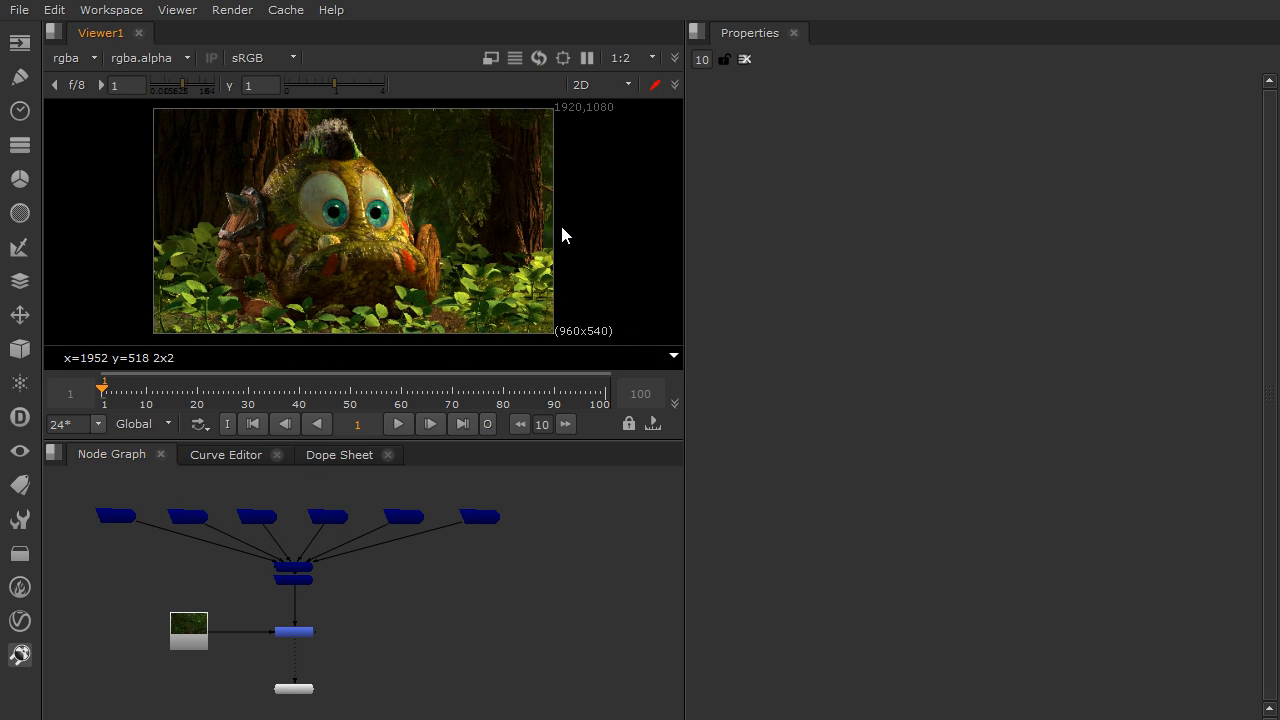
scroll(560, 222, "up", 1)
scroll(379, 663, "up", 3)
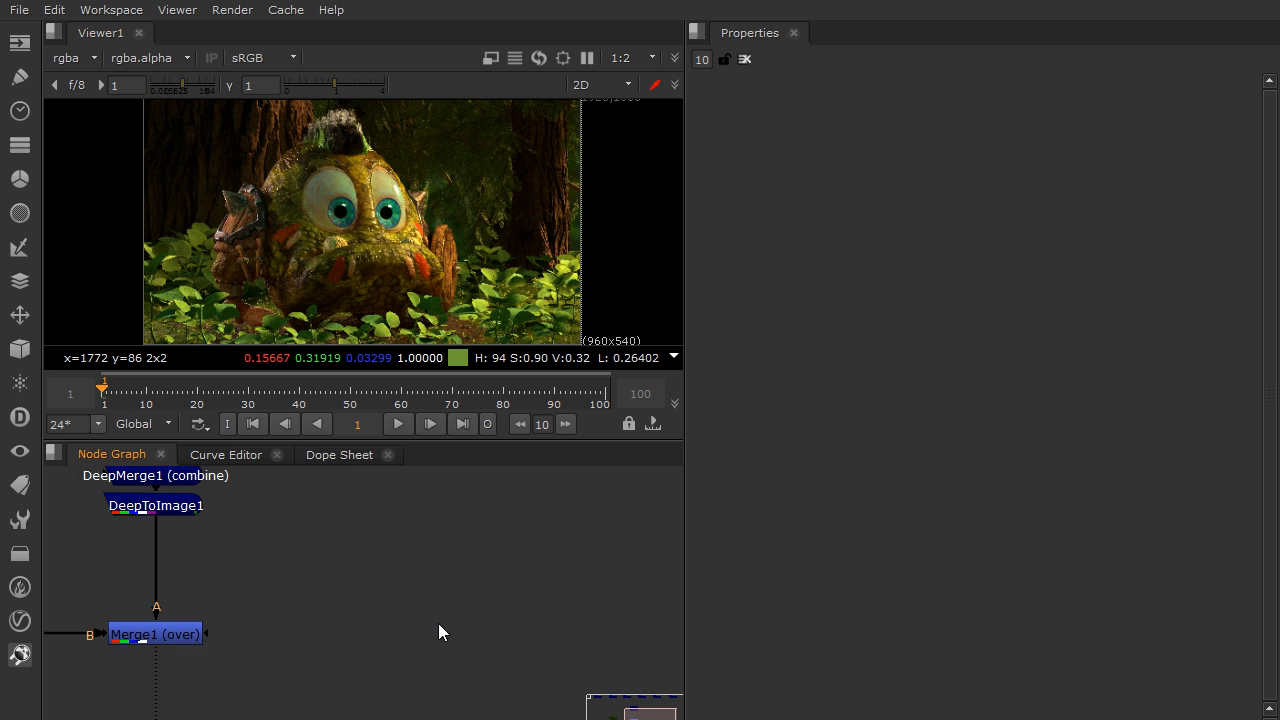
left_click(21, 655)
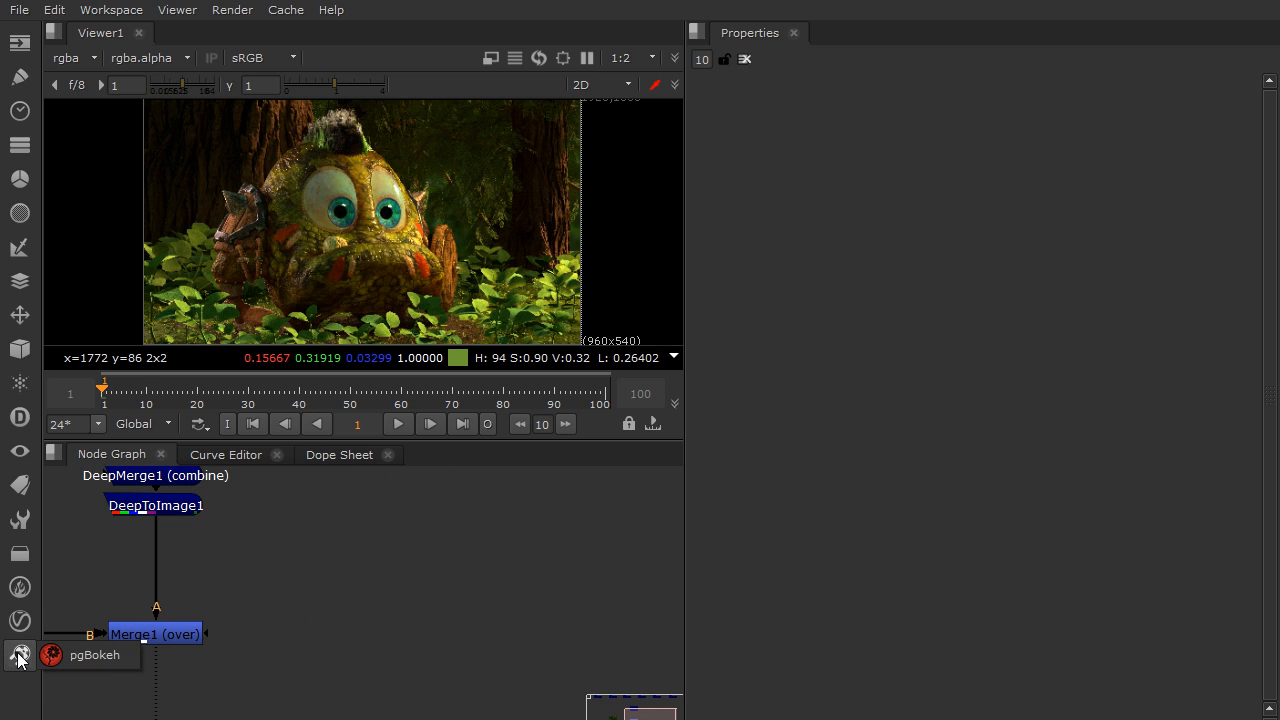
left_click(101, 659)
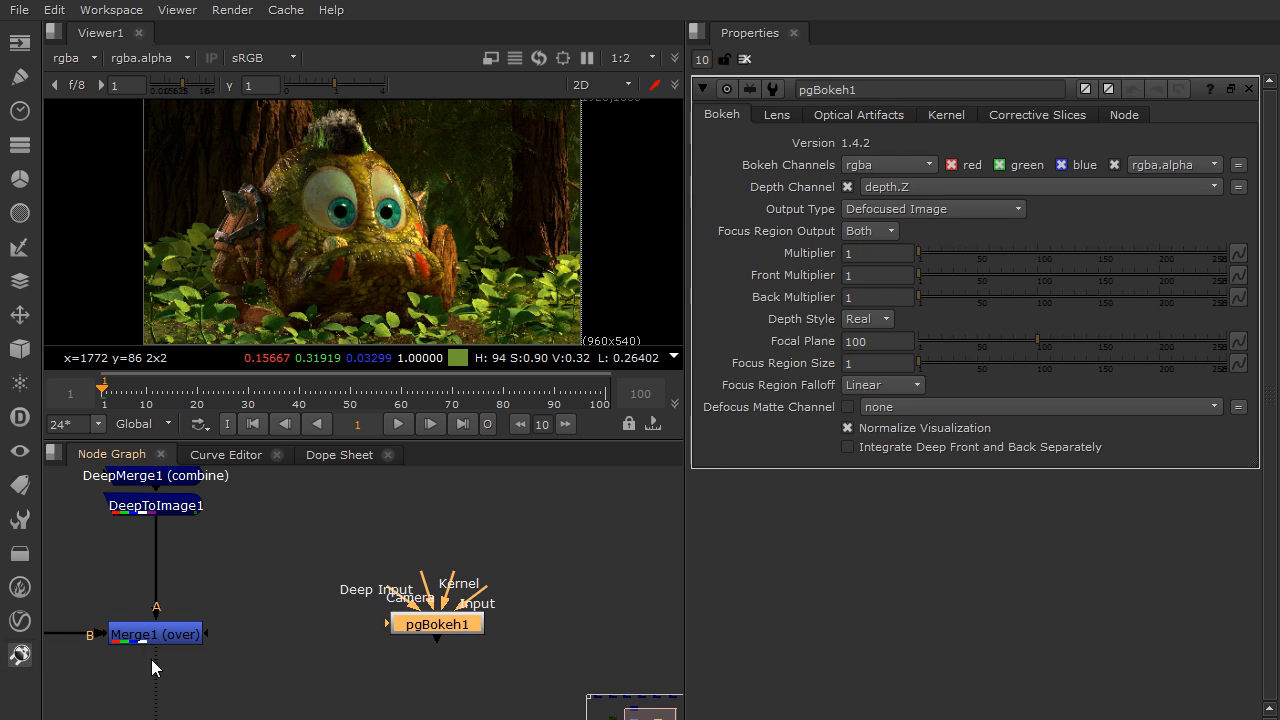
Examine the pgBokeh node and its Deep Input, Camera, Kernel and Input connectors in the node graph
left_click(424, 606)
middle_click_drag(537, 558, 437, 586)
left_click_drag(333, 634, 429, 612)
mouse_move(451, 593)
middle_mouse_down()
mouse_move(421, 606)
mouse_move(466, 605)
middle_mouse_up()
scroll(422, 607, "up", 6)
scroll(466, 605, "down", 1)
left_click(530, 619)
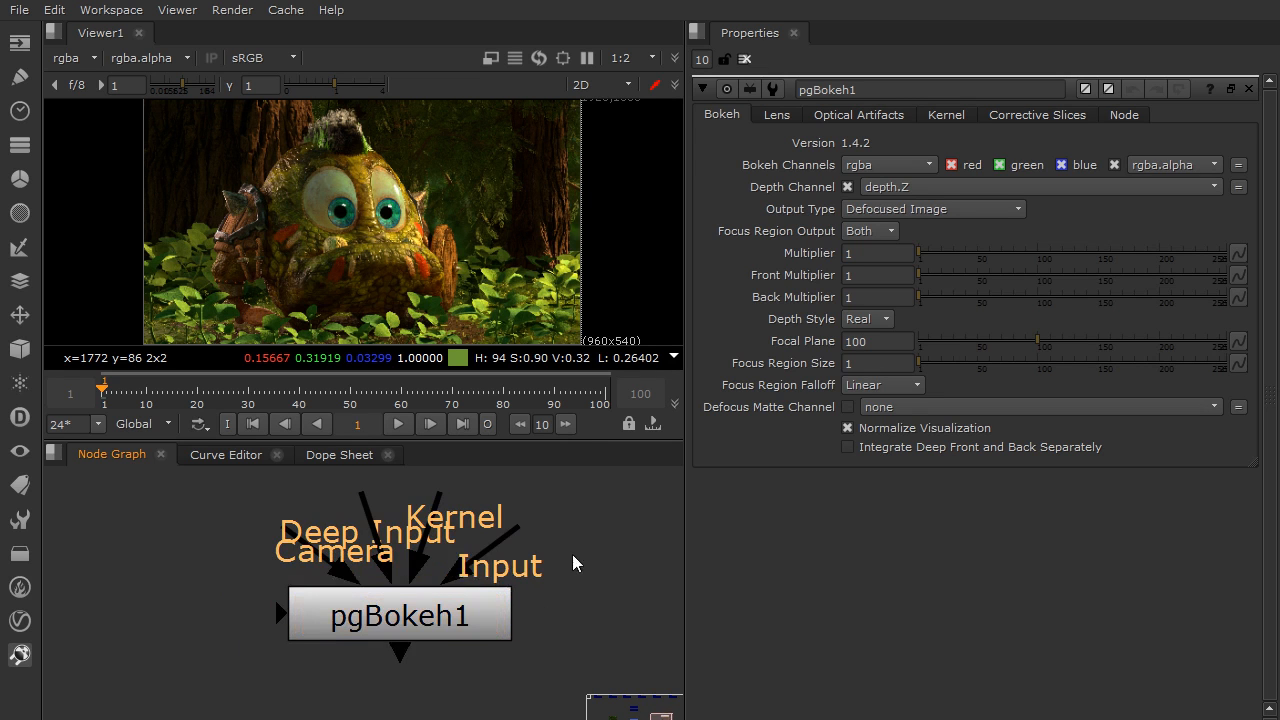
left_click_drag(515, 568, 586, 563)
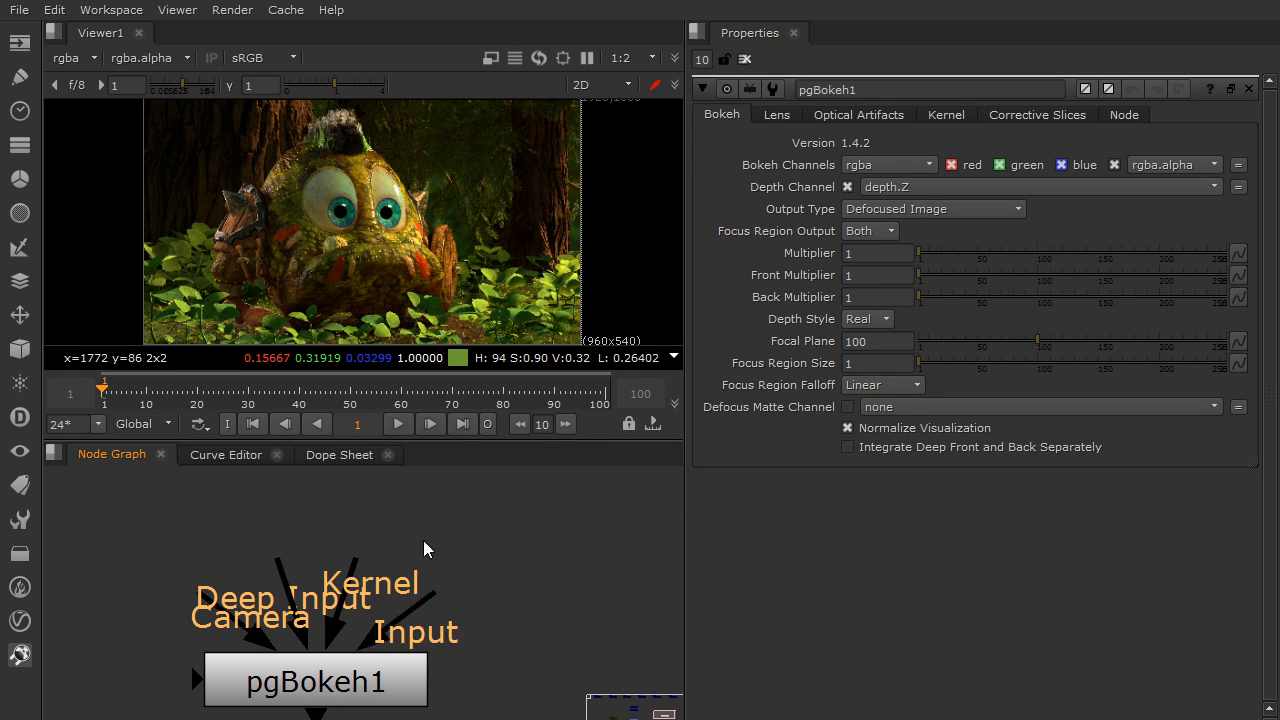
left_click_drag(282, 566, 192, 558)
scroll(192, 558, "down", 3)
middle_click_drag(329, 580, 432, 560)
left_click_drag(300, 608, 110, 650)
middle_click_drag(308, 665, 385, 691)
scroll(464, 629, "up", 2)
left_click_drag(454, 641, 415, 648)
Pull out the pgBokeh node's Input, Camera and Kernel pipes in turn to inspect them, leaving each one unconnected
left_click_drag(508, 571, 535, 547)
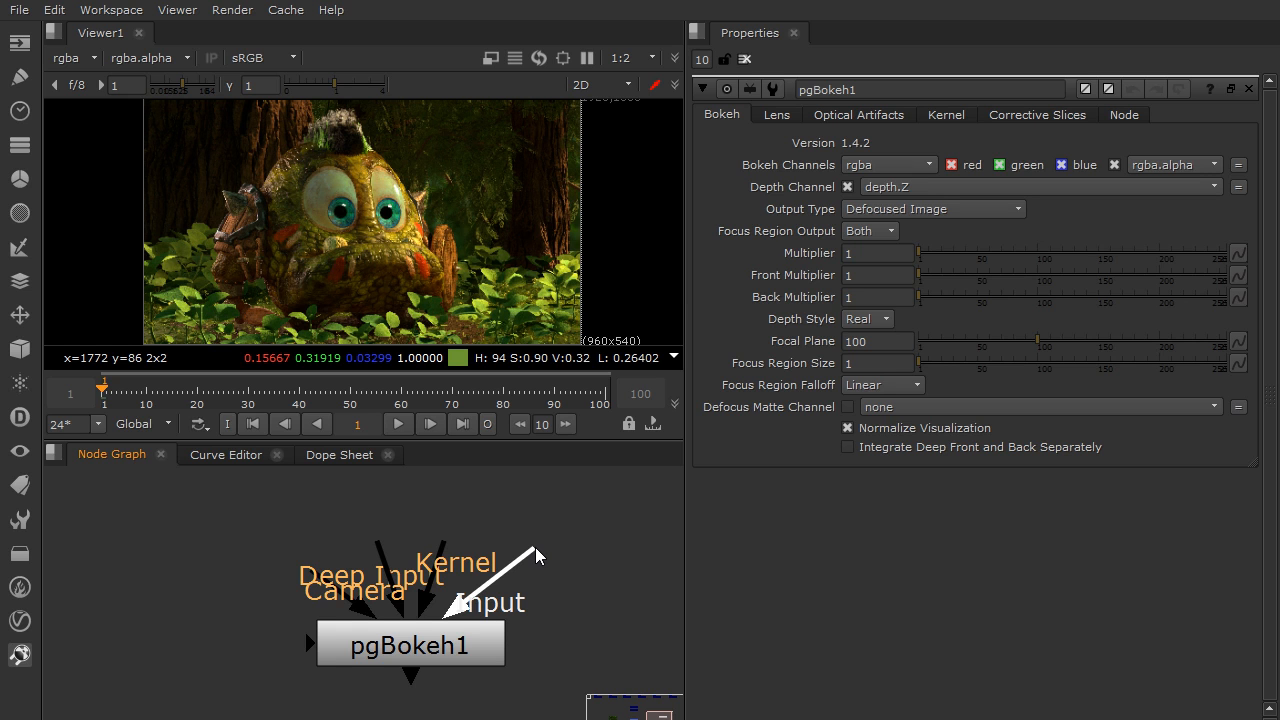
mouse_move(535, 547)
left_mouse_down()
mouse_move(572, 525)
mouse_move(587, 545)
mouse_move(529, 526)
mouse_move(571, 530)
mouse_move(546, 487)
mouse_move(550, 540)
left_mouse_up()
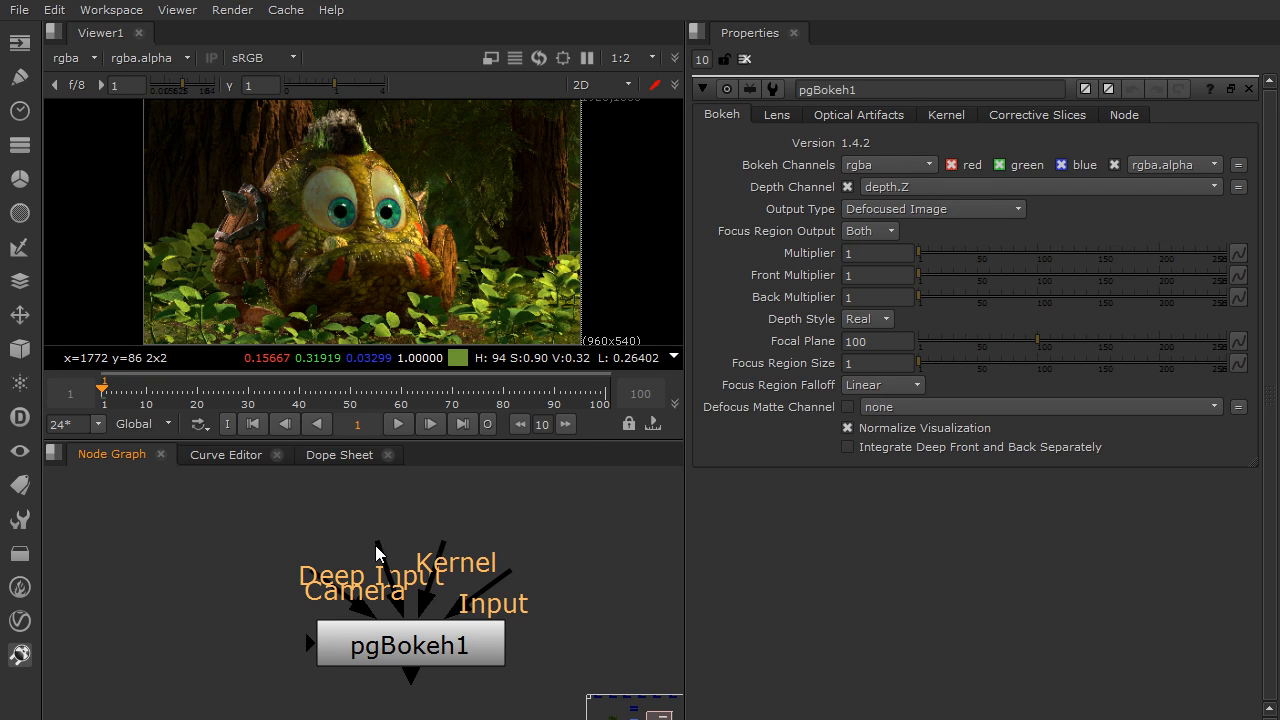
left_click_drag(297, 590, 175, 510)
left_click_drag(371, 546, 115, 646)
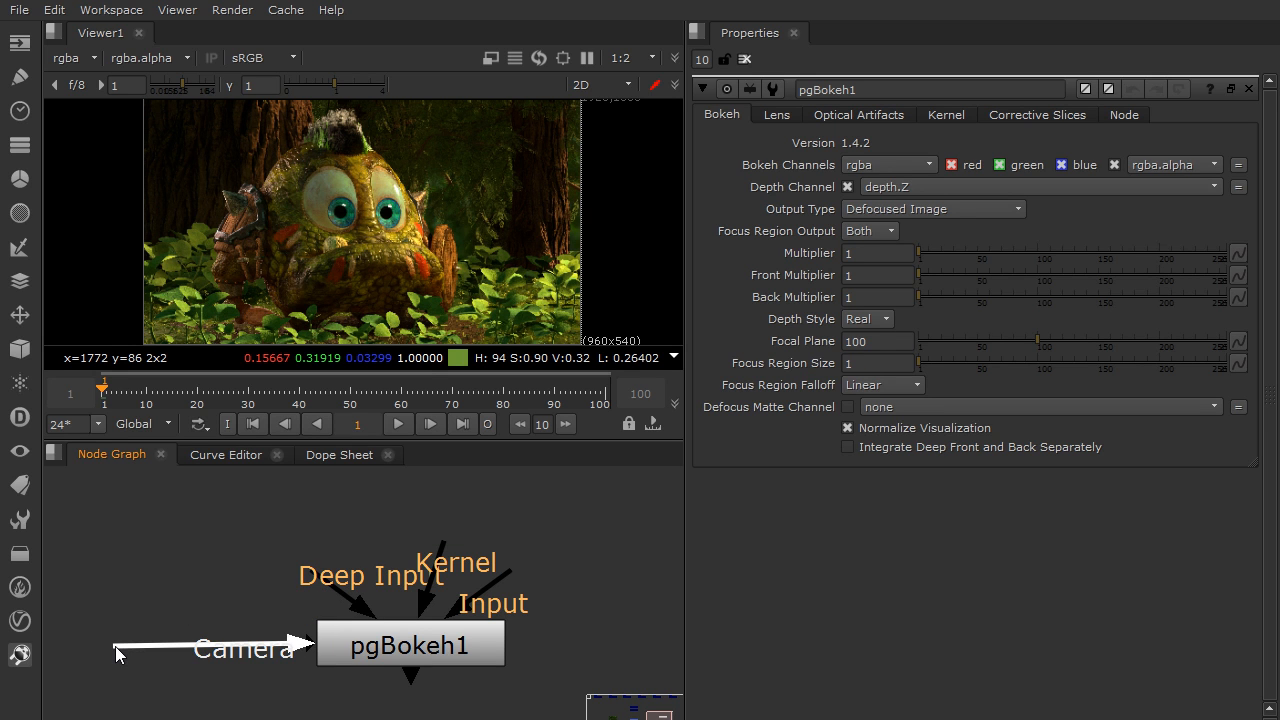
mouse_move(115, 646)
left_mouse_down()
mouse_move(138, 569)
mouse_move(118, 650)
left_mouse_up()
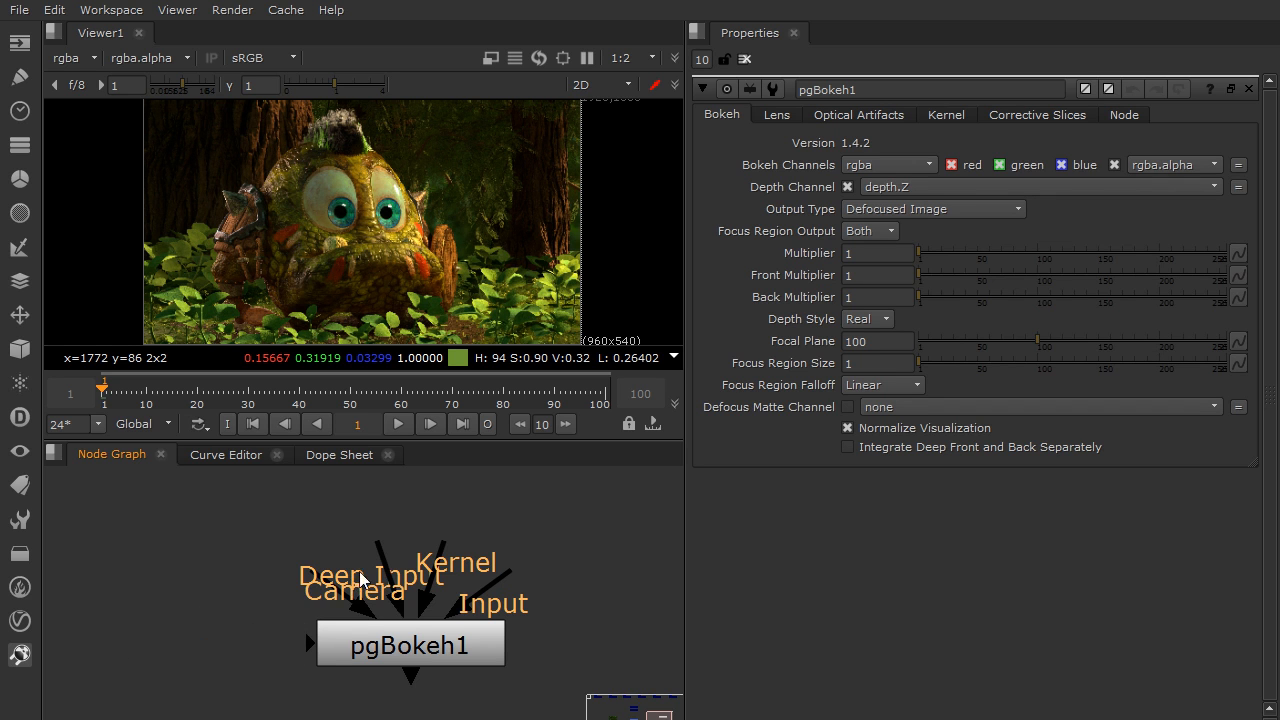
left_click_drag(437, 556, 455, 516)
left_click_drag(445, 537, 466, 539)
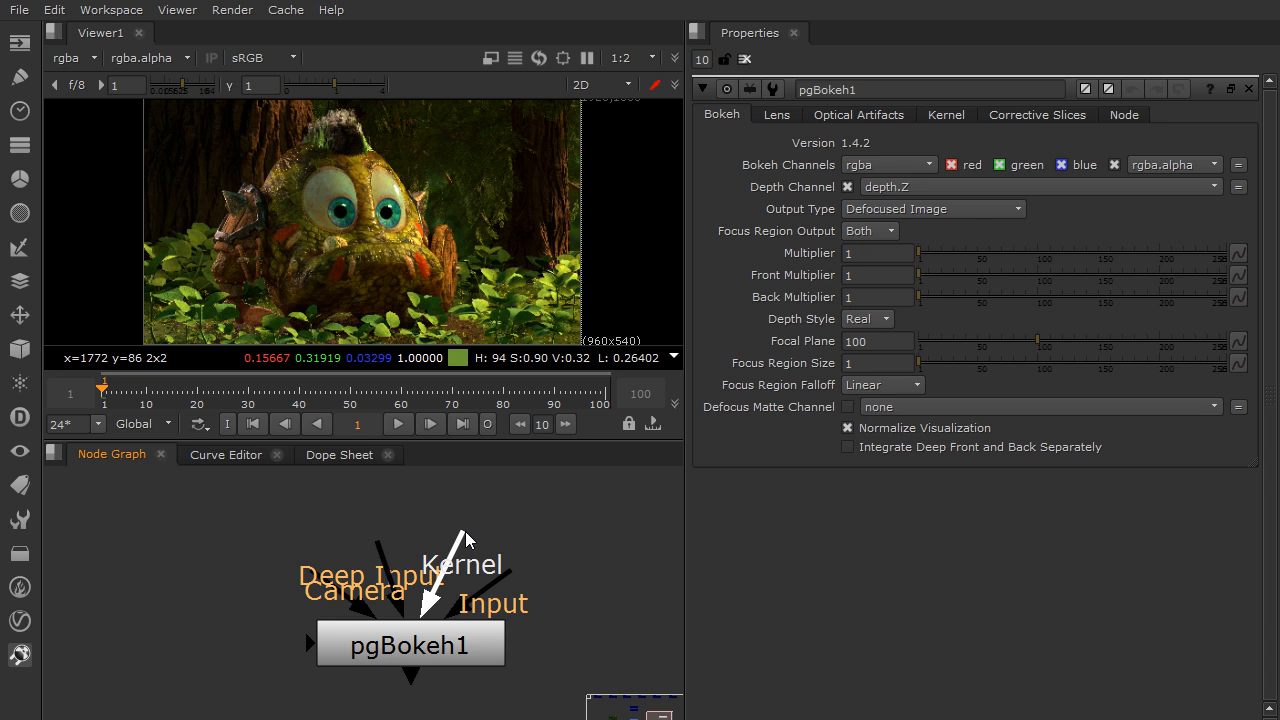
left_click_drag(465, 537, 465, 532)
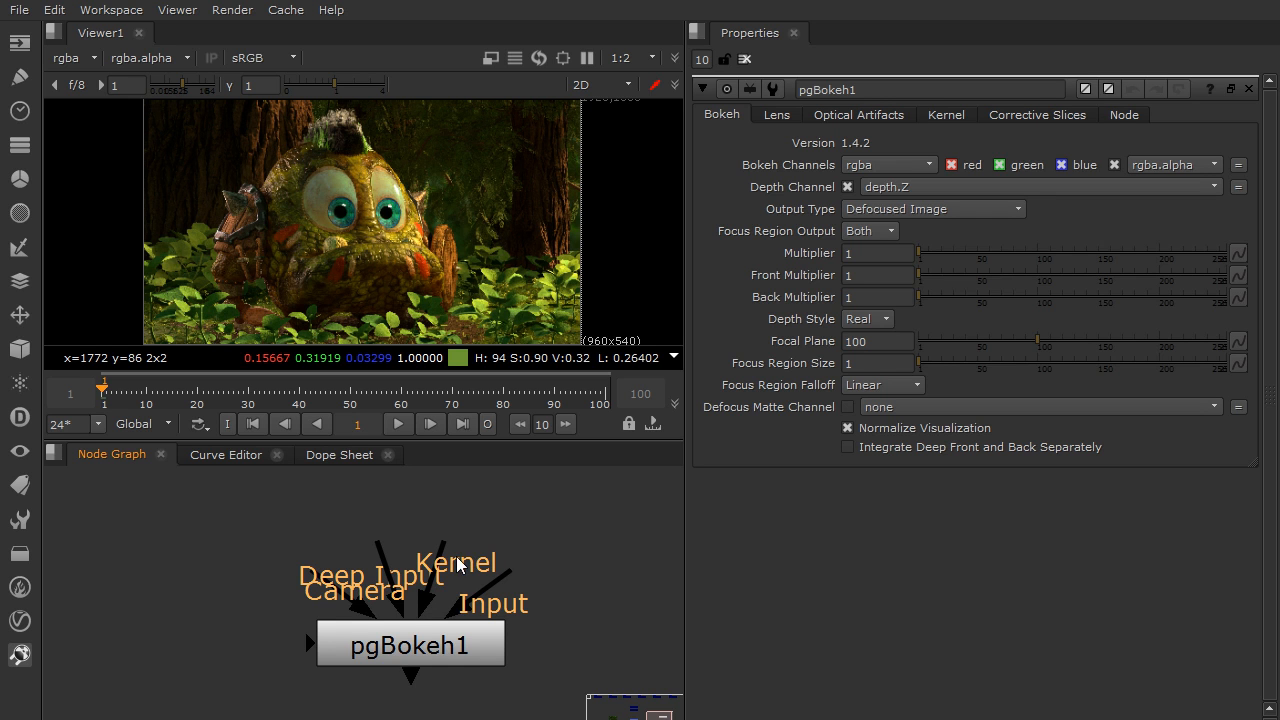
Move the pgBokeh node slightly closer to the Merge1 node in the node graph
scroll(460, 563, "down", 1)
scroll(460, 563, "down", 2)
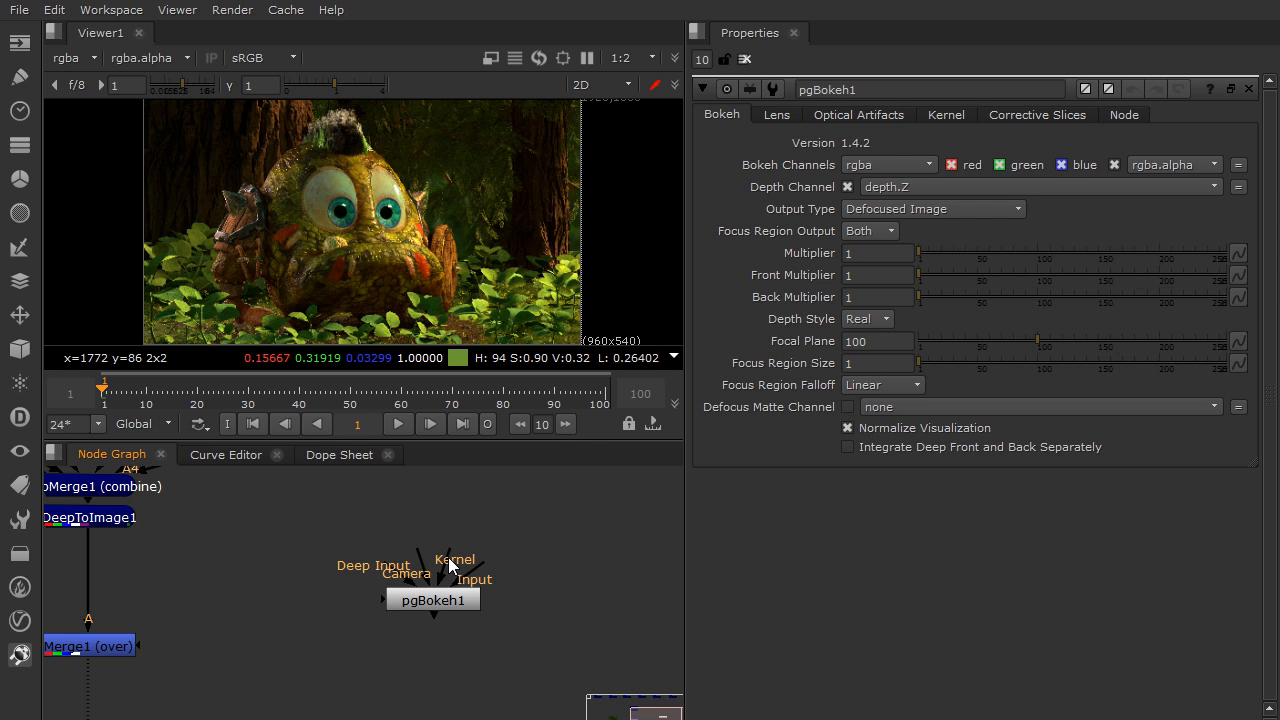
middle_click_drag(483, 520, 522, 555)
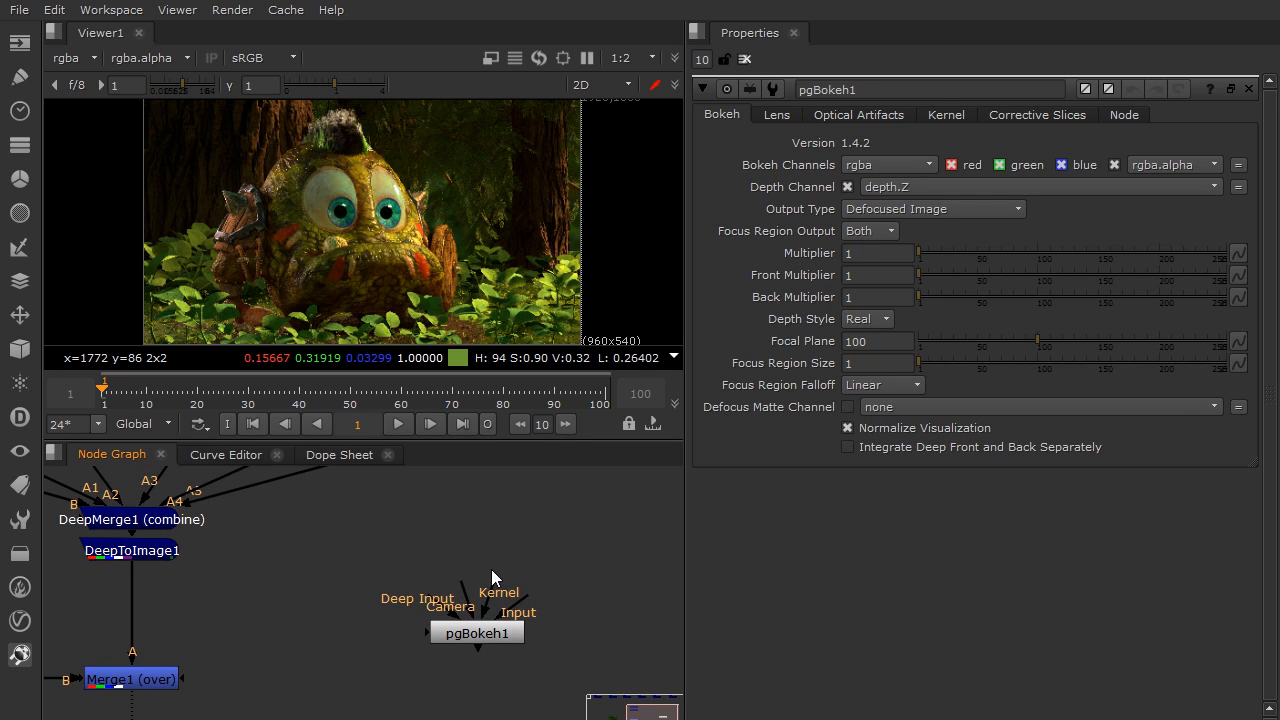
scroll(454, 578, "down", 4)
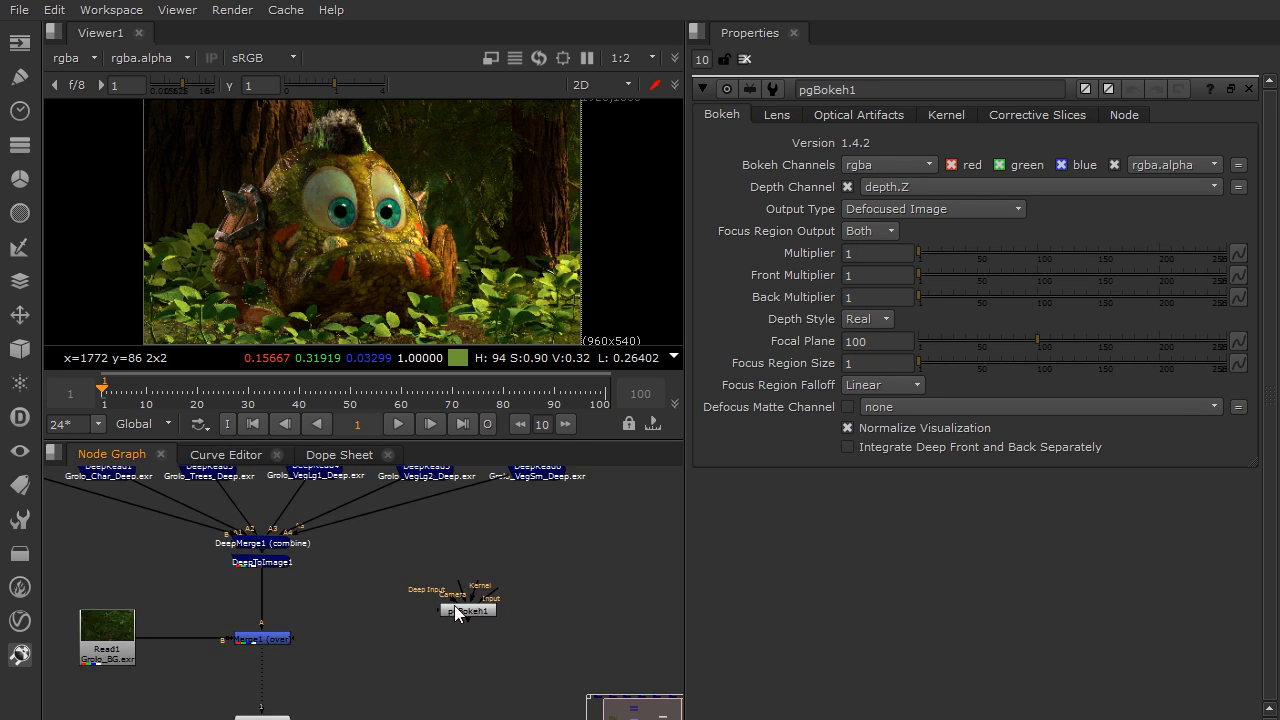
mouse_move(454, 630)
middle_mouse_down()
mouse_move(458, 599)
mouse_move(442, 610)
middle_mouse_up()
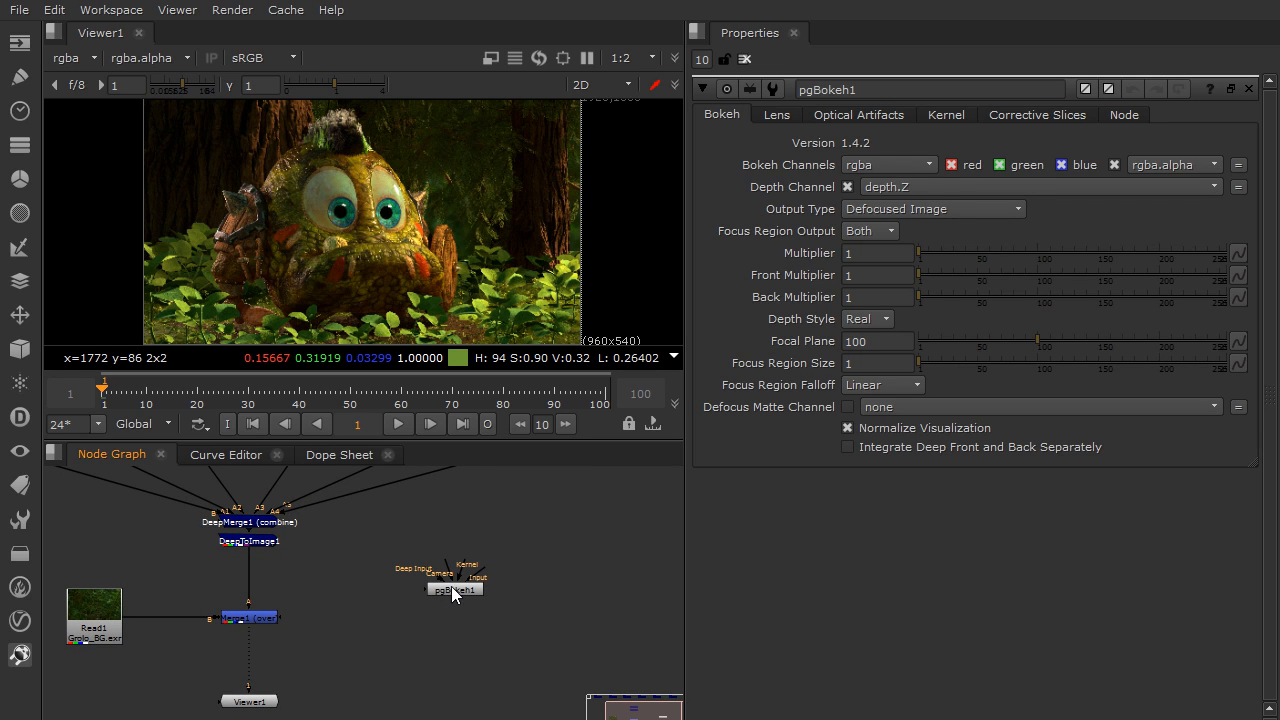
middle_click_drag(411, 539, 417, 543)
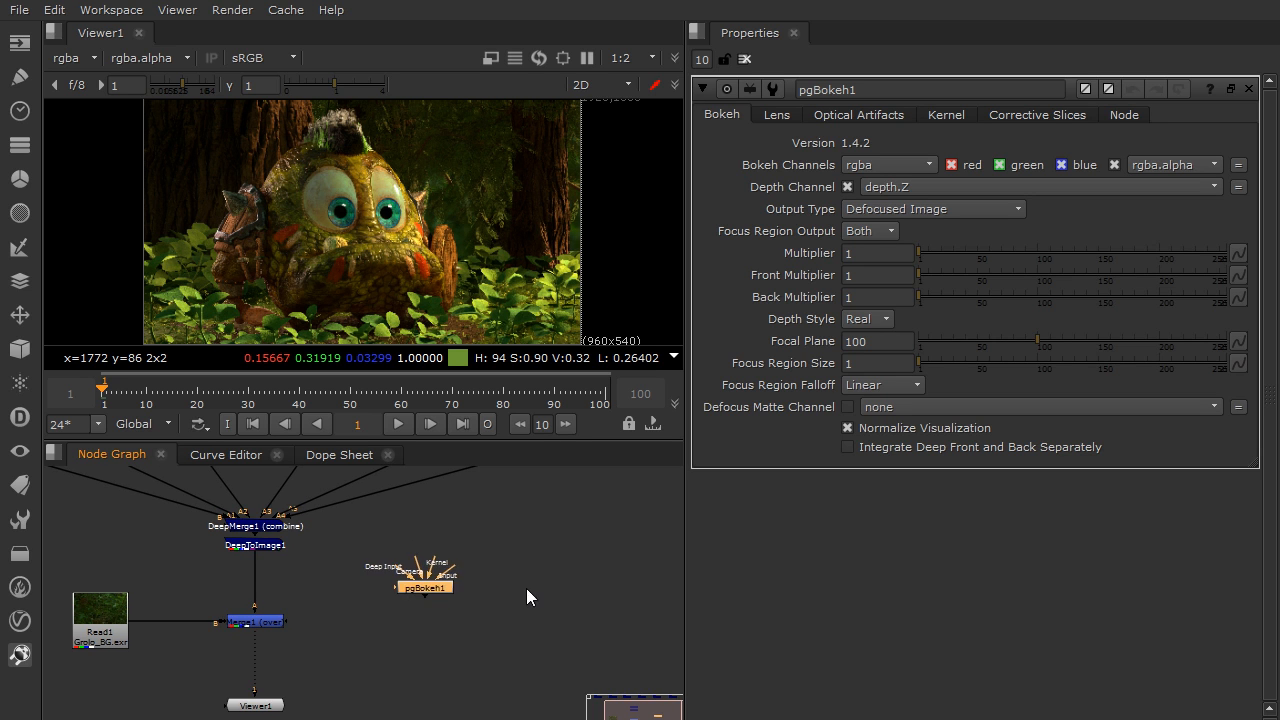
scroll(478, 569, "up", 5)
scroll(407, 575, "up", 2)
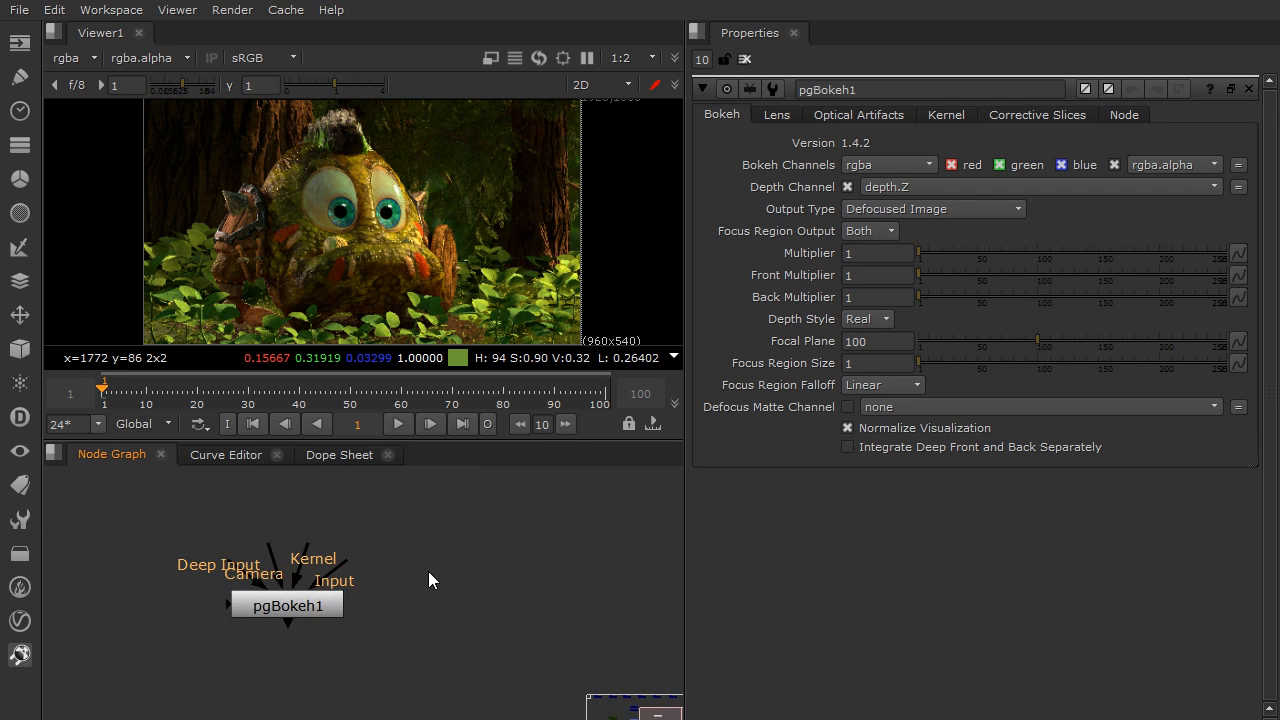
middle_click_drag(488, 579, 571, 616)
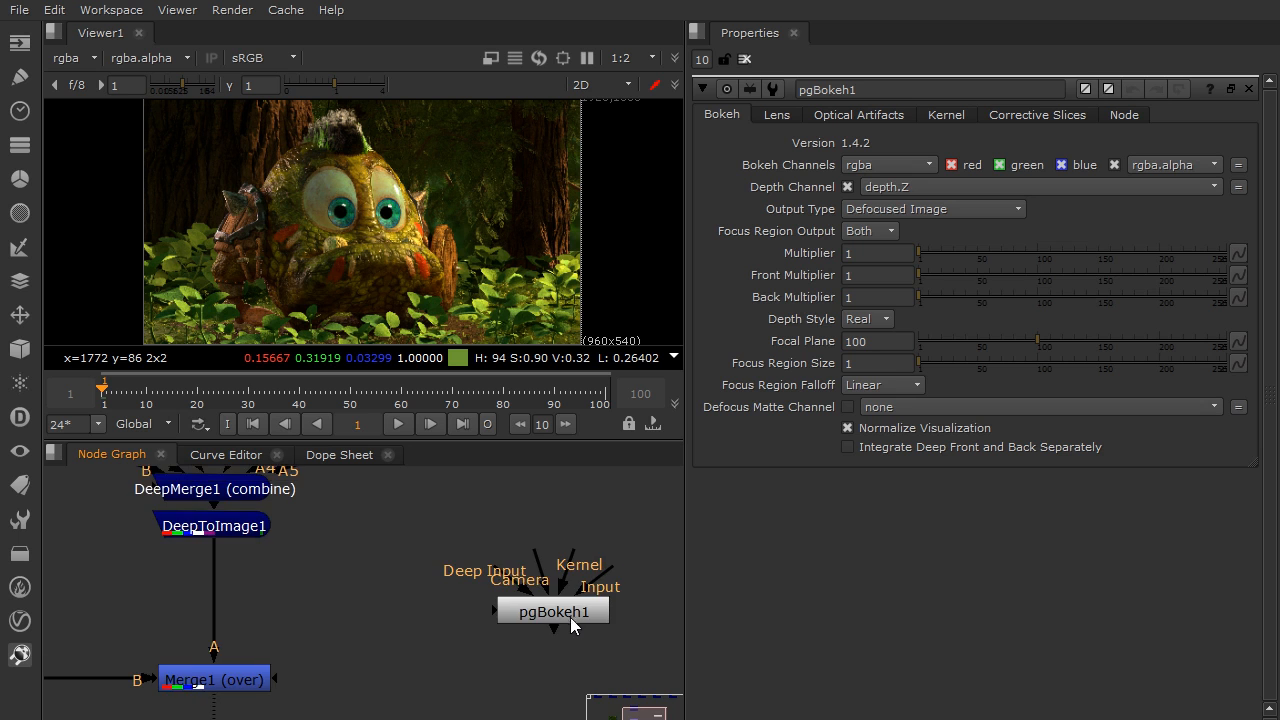
Open the properties of the Merge1 node that combines DeepToImage1 with the Read1 background
scroll(570, 565, "down", 2)
left_click_drag(540, 582, 388, 547)
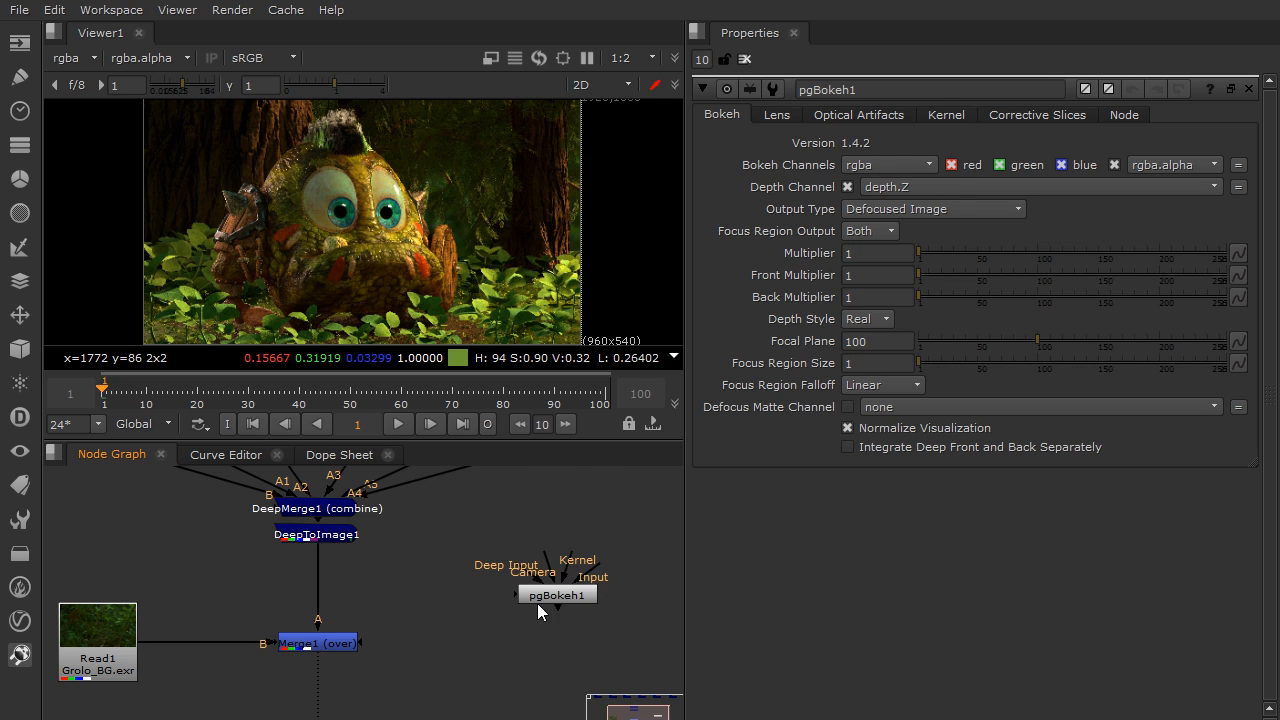
middle_click_drag(428, 626, 457, 599)
double_click(357, 618)
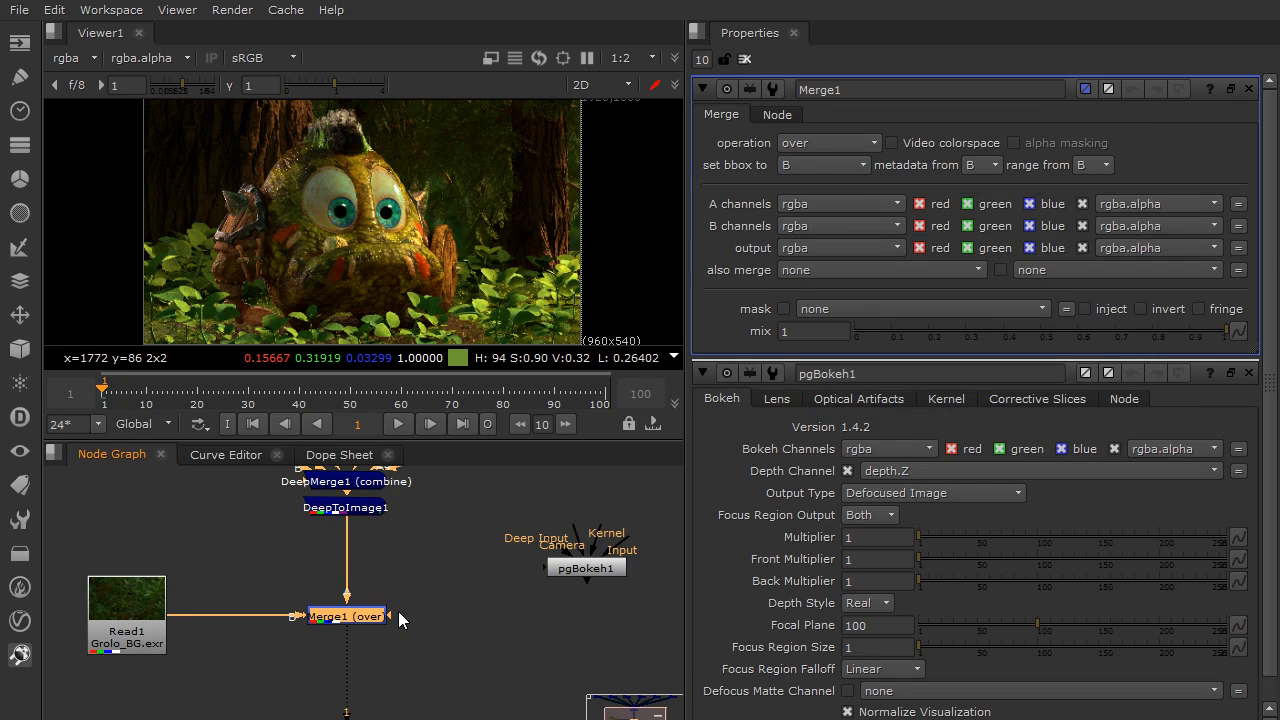
View the DeepToImage1 output, check its deep layer in the viewer, and return the display to rgba
left_click(355, 512)
key("1")
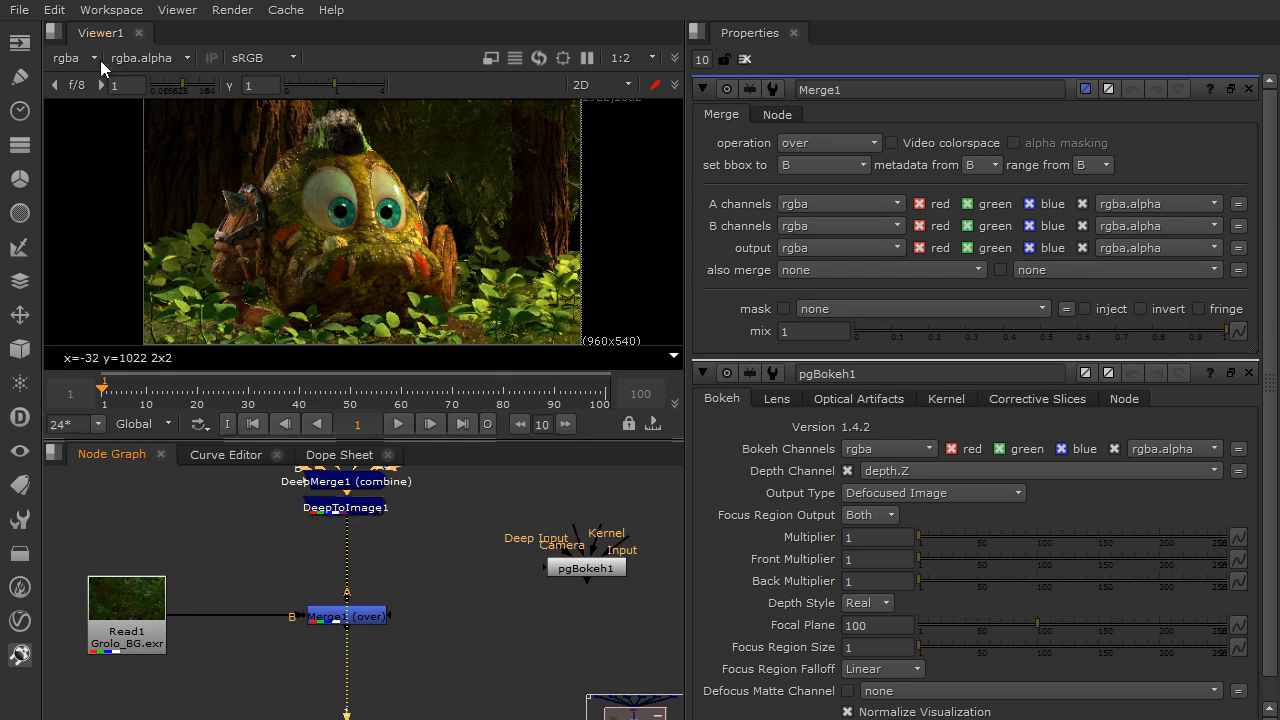
left_click(80, 60)
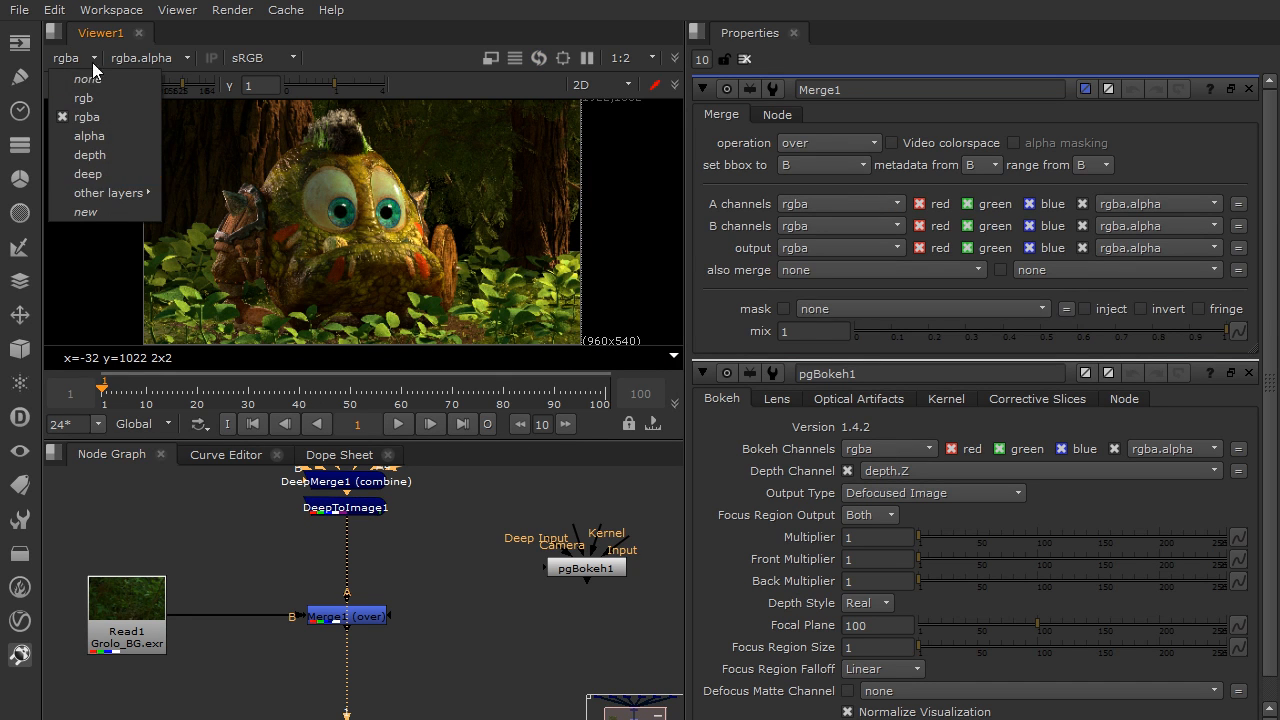
left_click(80, 178)
left_click(82, 59)
left_click(112, 119)
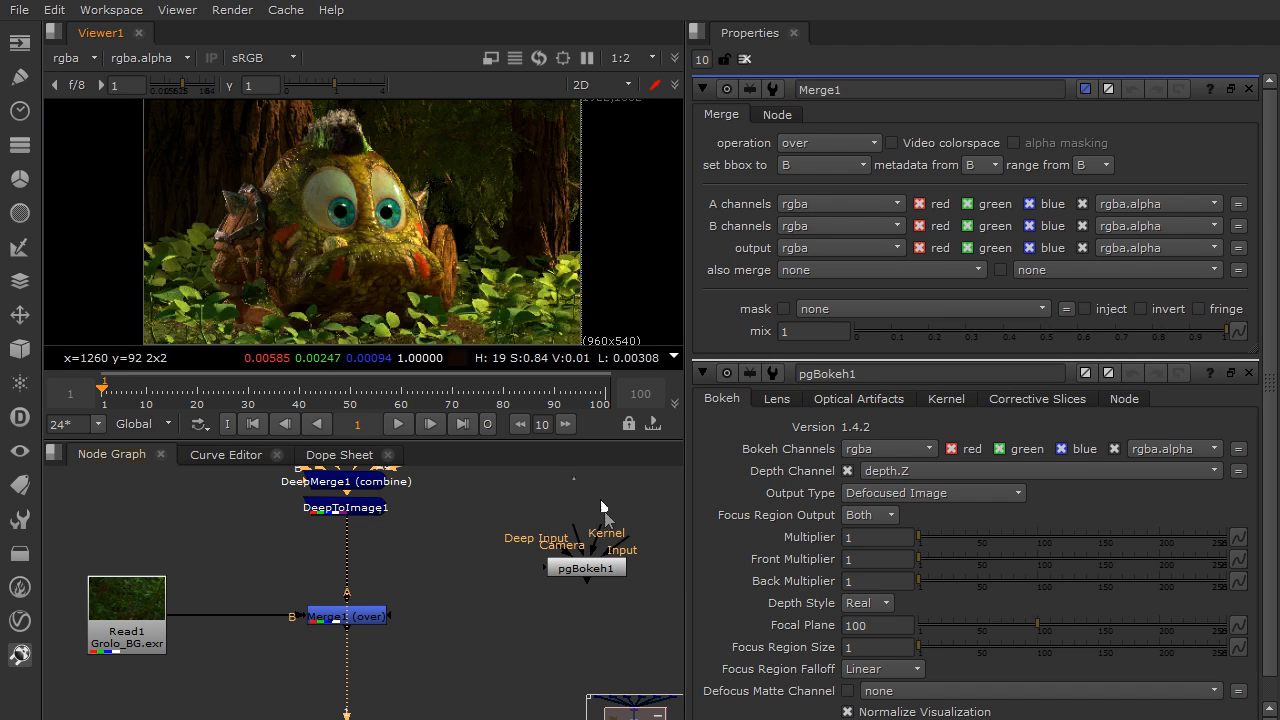
Connect pgBokeh's Input pipe to DeepToImage1 and set Merge1's also merge option to all
left_click_drag(590, 583, 368, 512)
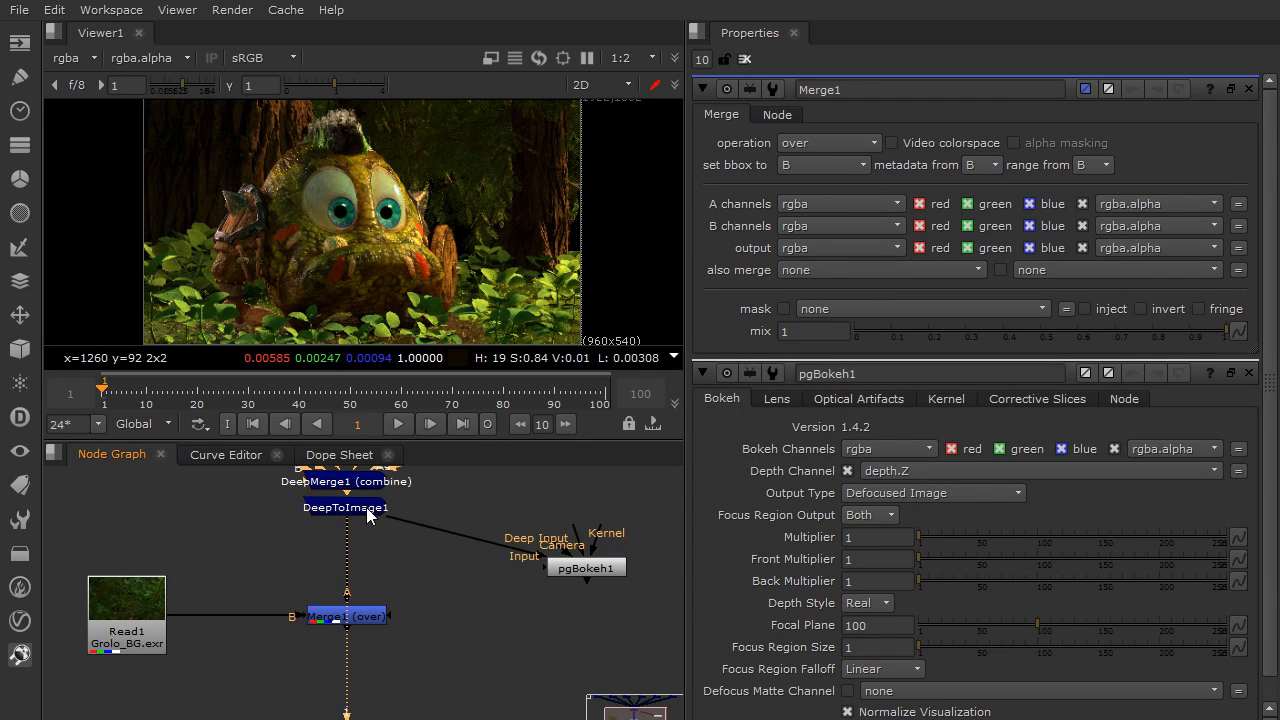
left_click(358, 618)
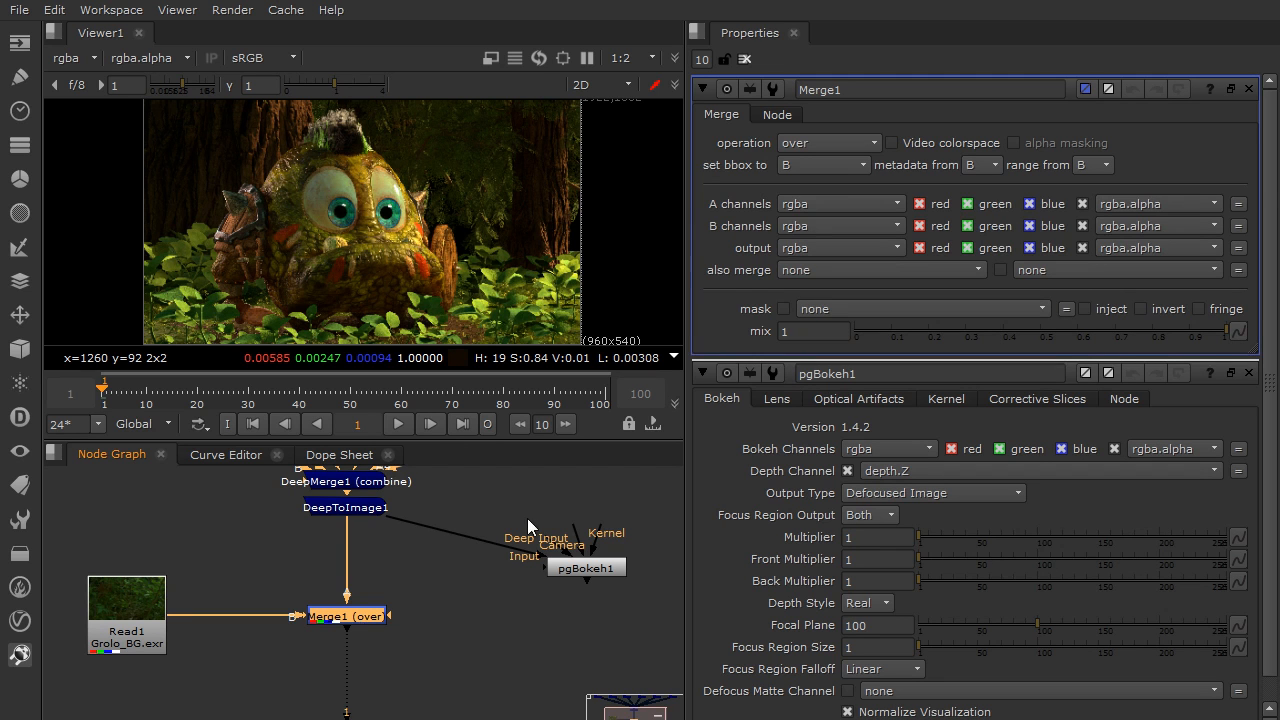
left_click(851, 269)
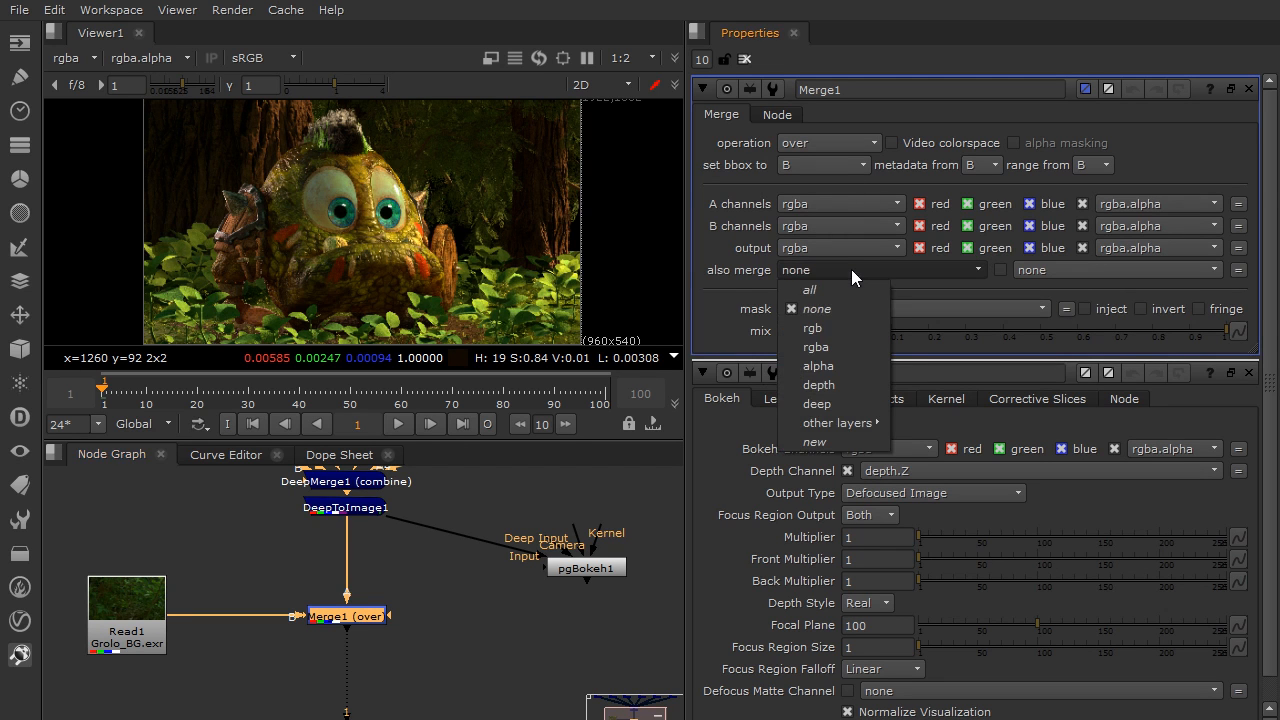
left_click(847, 292)
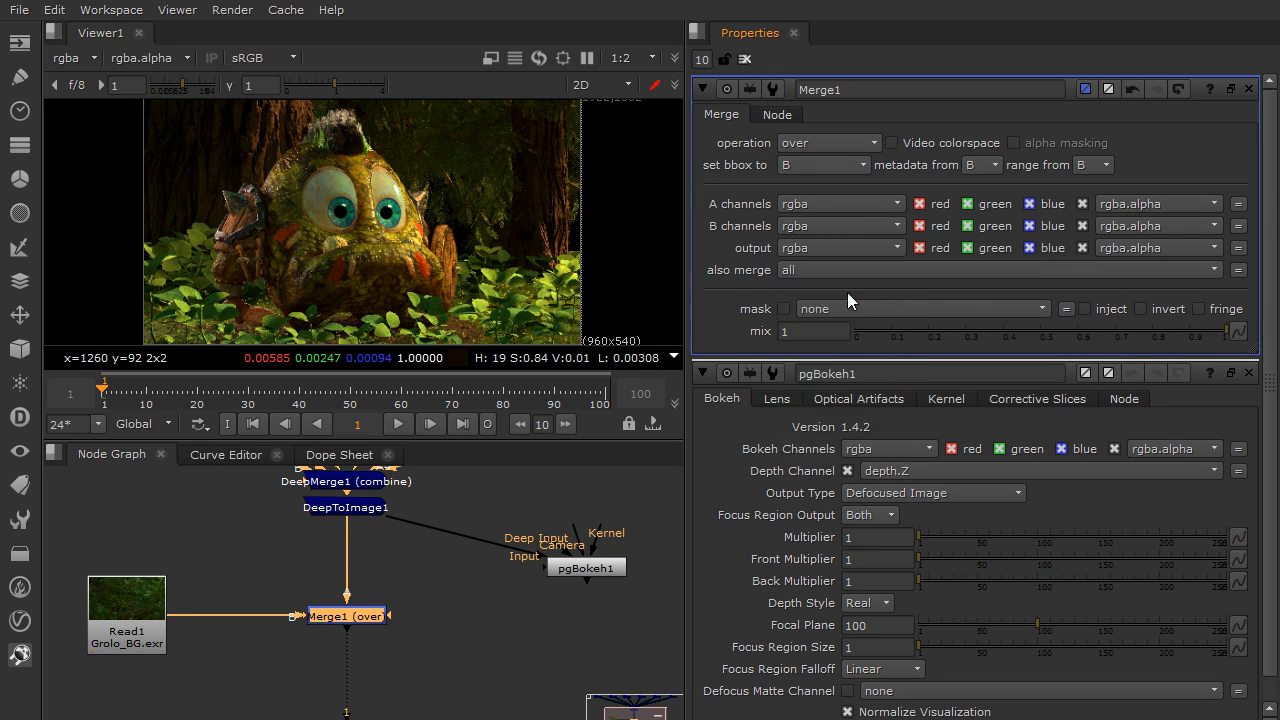
left_click(473, 610)
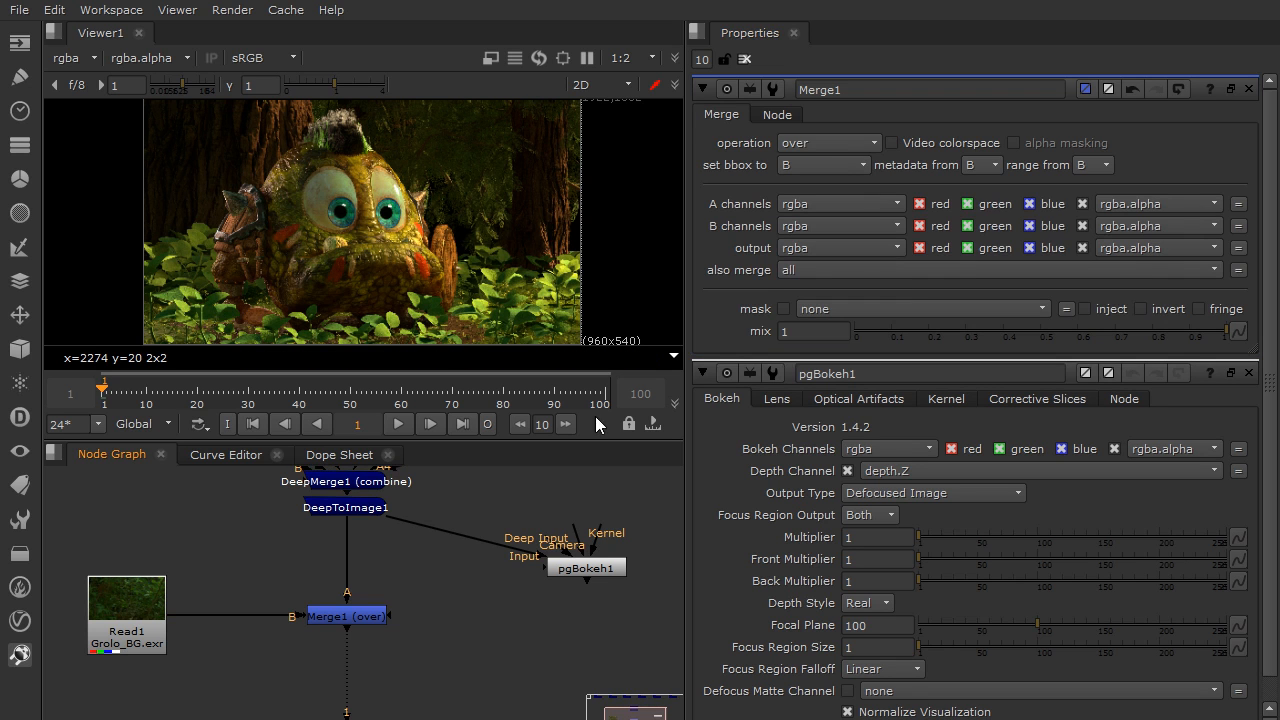
Start Merge1's node label with the empty expression [value ]
left_click(776, 114)
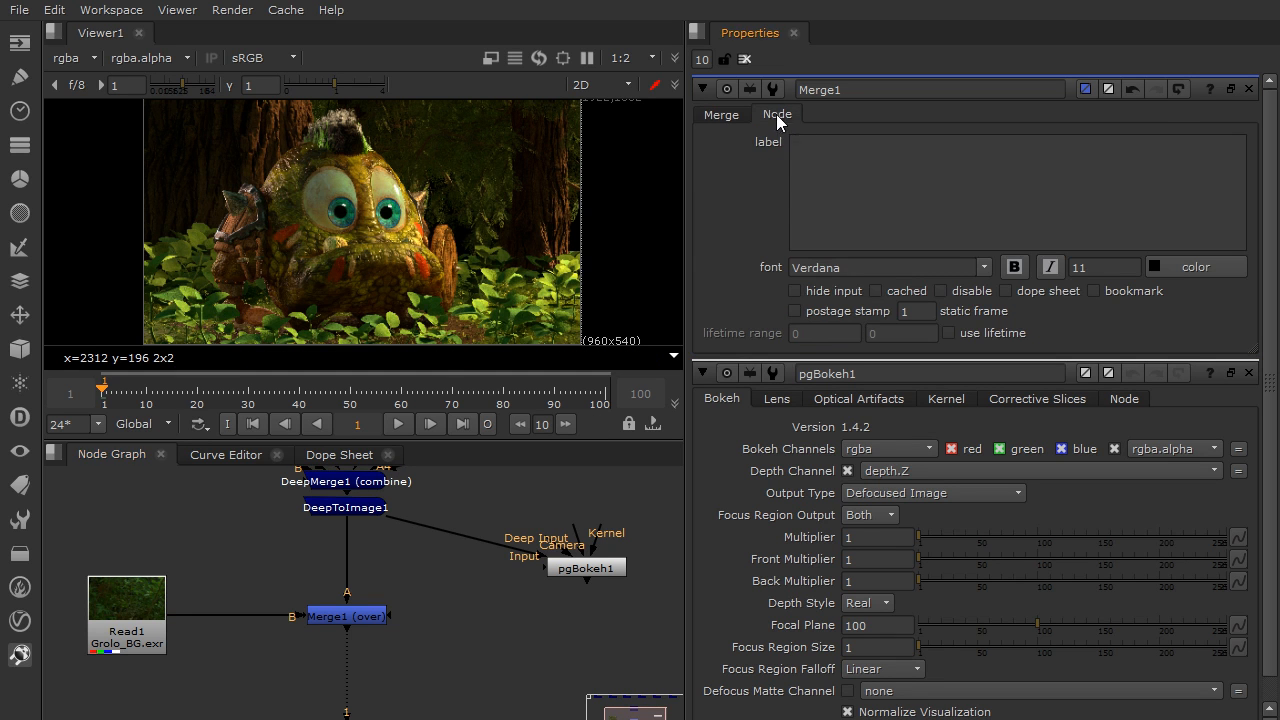
left_click(856, 174)
type("[]value")
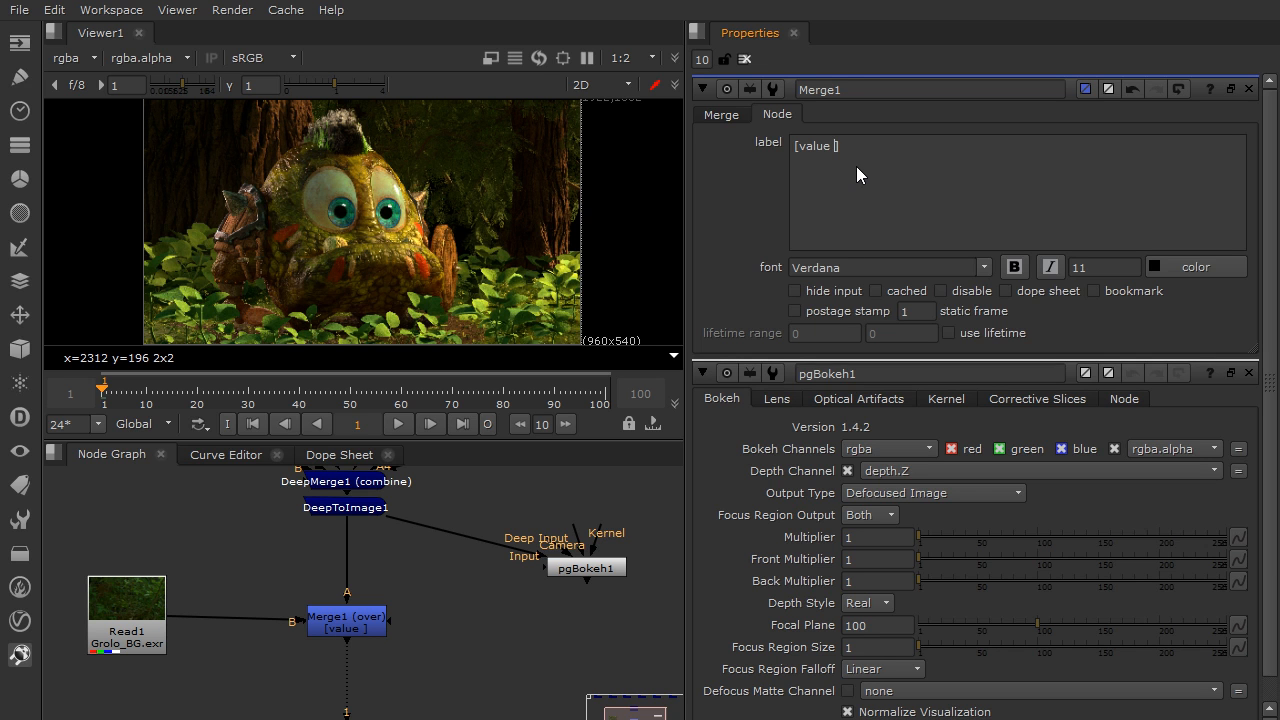
Set Merge1's also merge option to deep and check that option's internal name
left_click(719, 115)
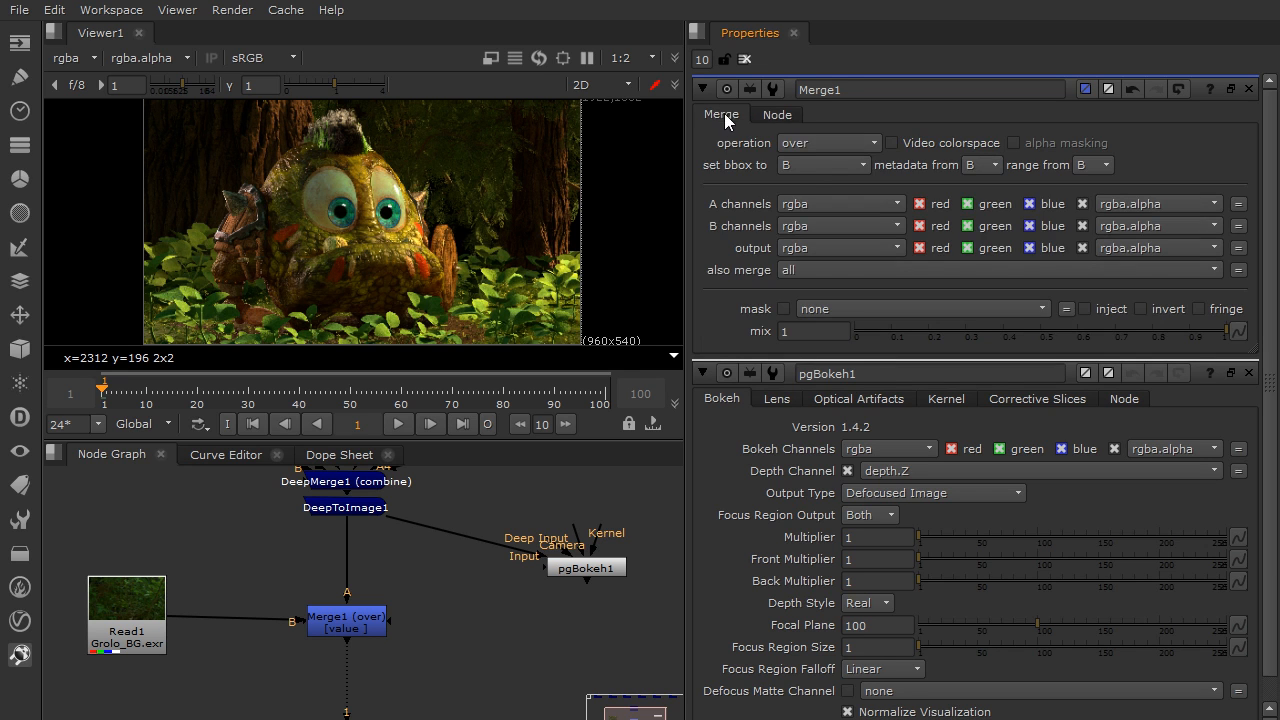
left_click(815, 267)
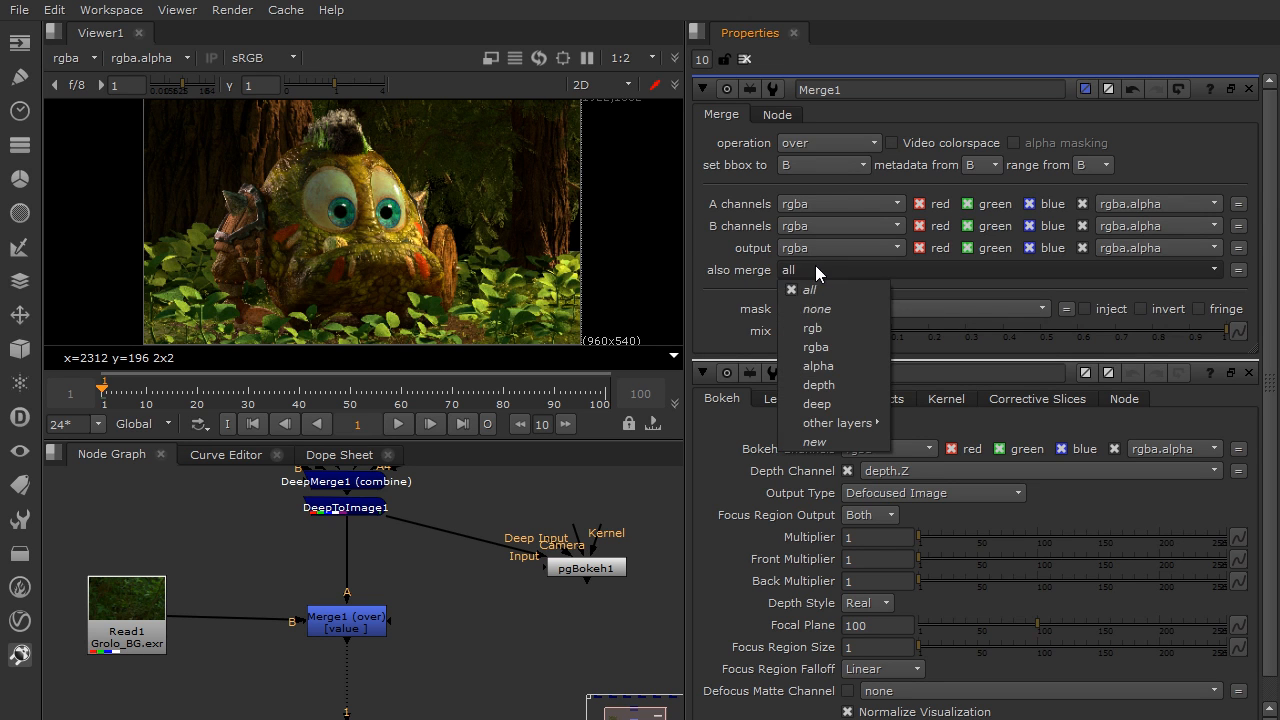
left_click(860, 404)
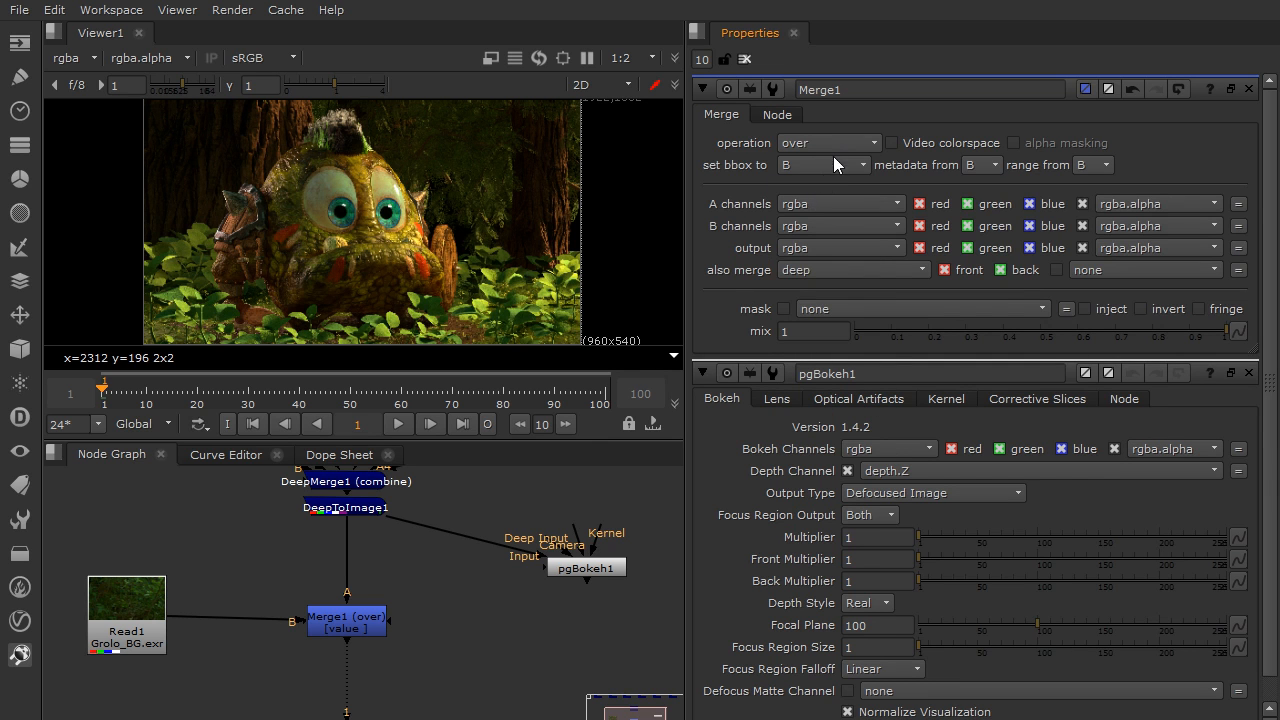
mouse_move(834, 146)
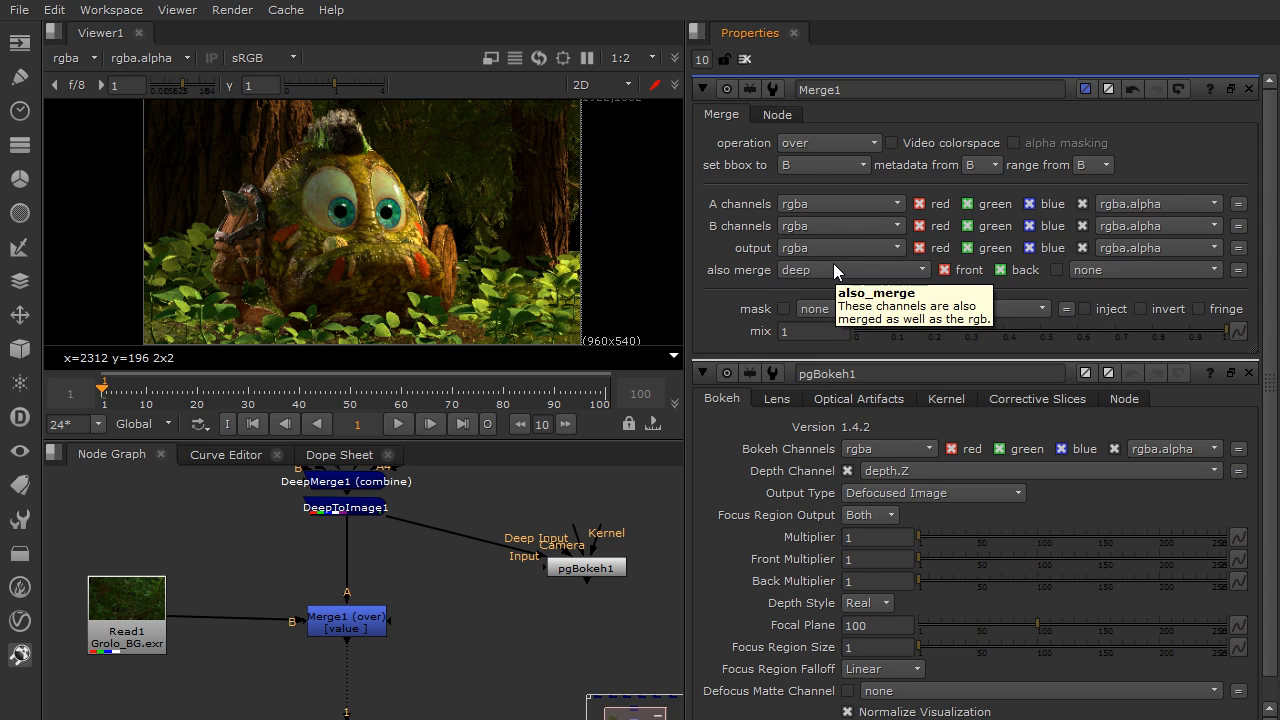
Complete Merge1's label expression as [value also_merge] so the node shows its also merge layer
left_click(775, 114)
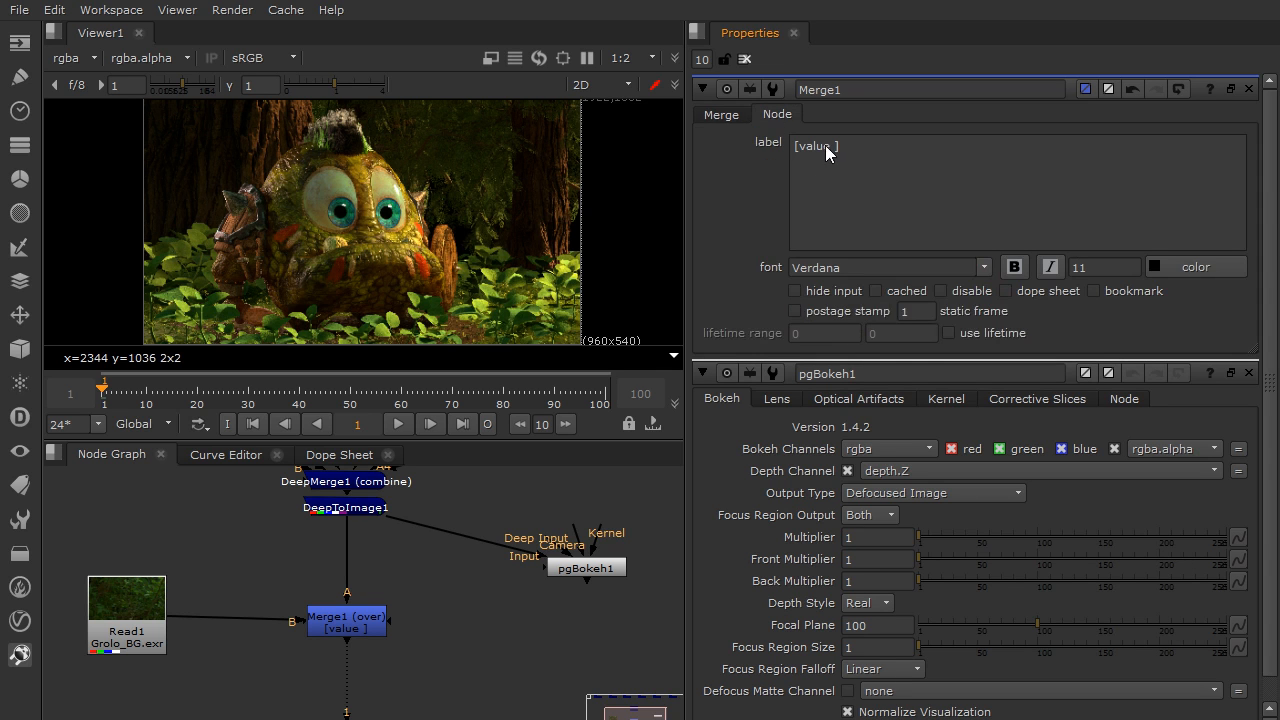
type("also_merge")
left_click(726, 112)
scroll(330, 614, "up", 6)
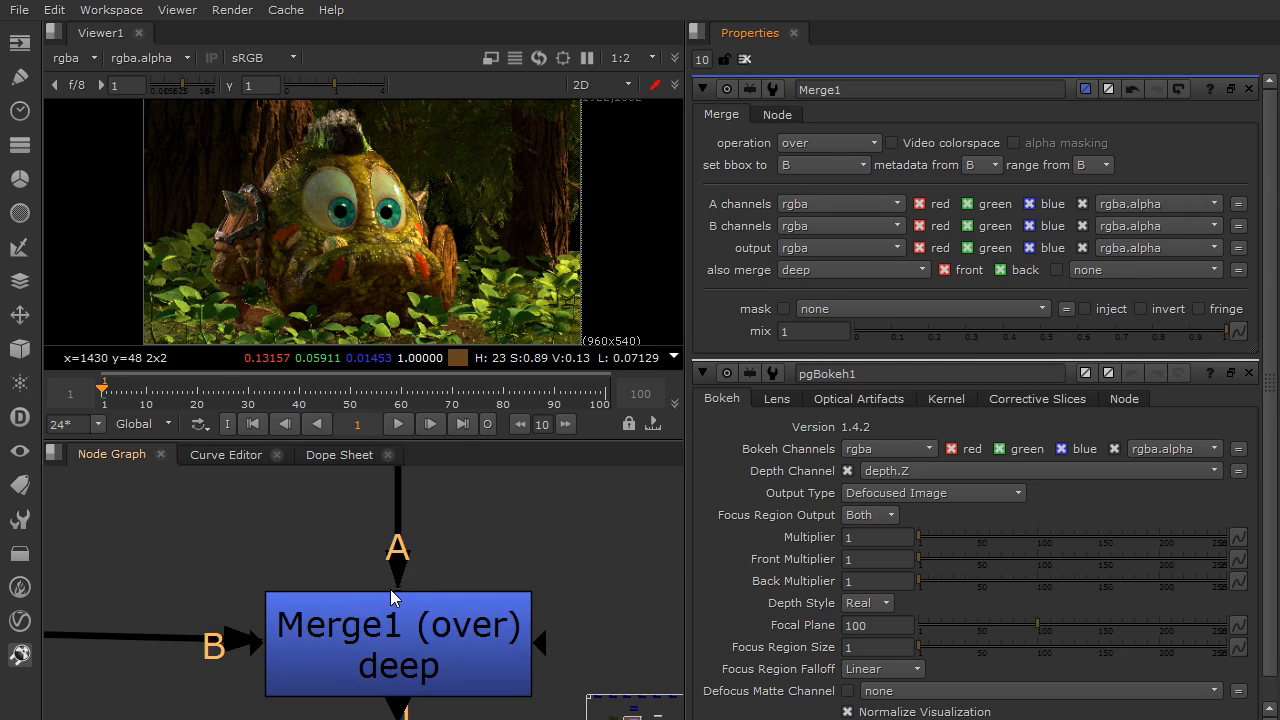
Test Merge1's label by switching also merge to all and back to deep
middle_click_drag(399, 658, 399, 569)
left_click(394, 582)
middle_click_drag(484, 533, 438, 594)
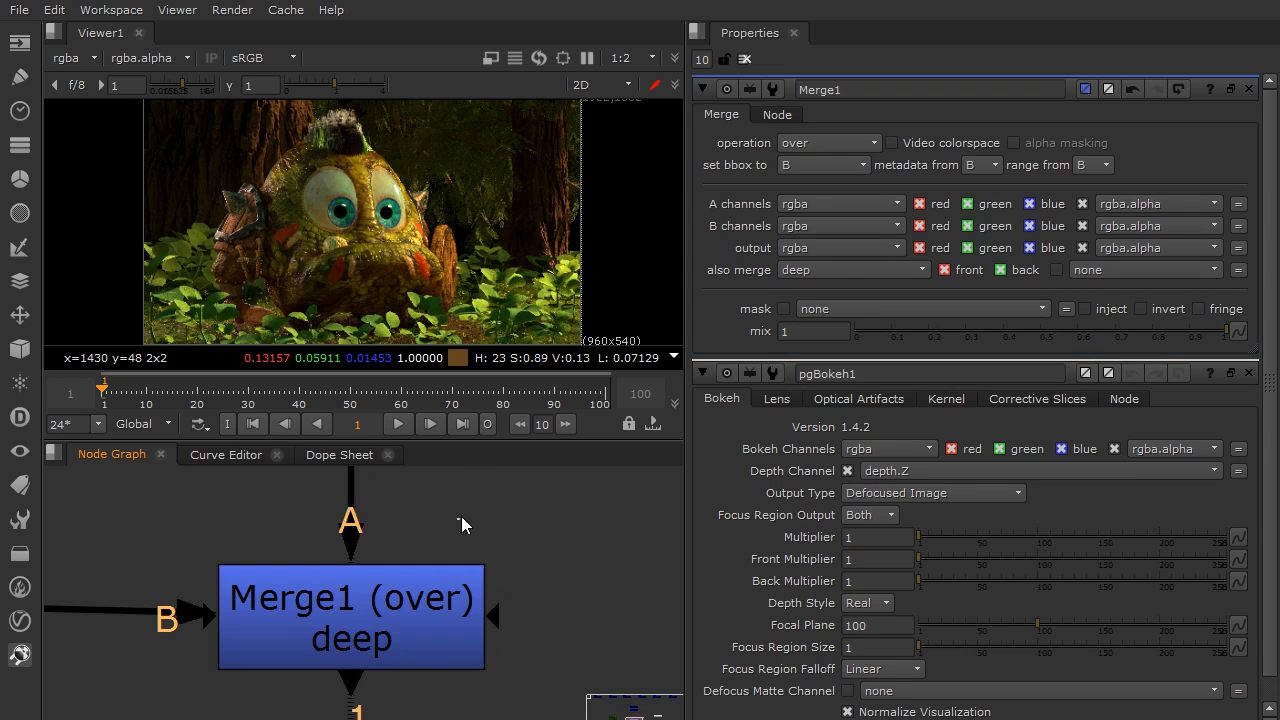
left_click_drag(414, 603, 413, 577)
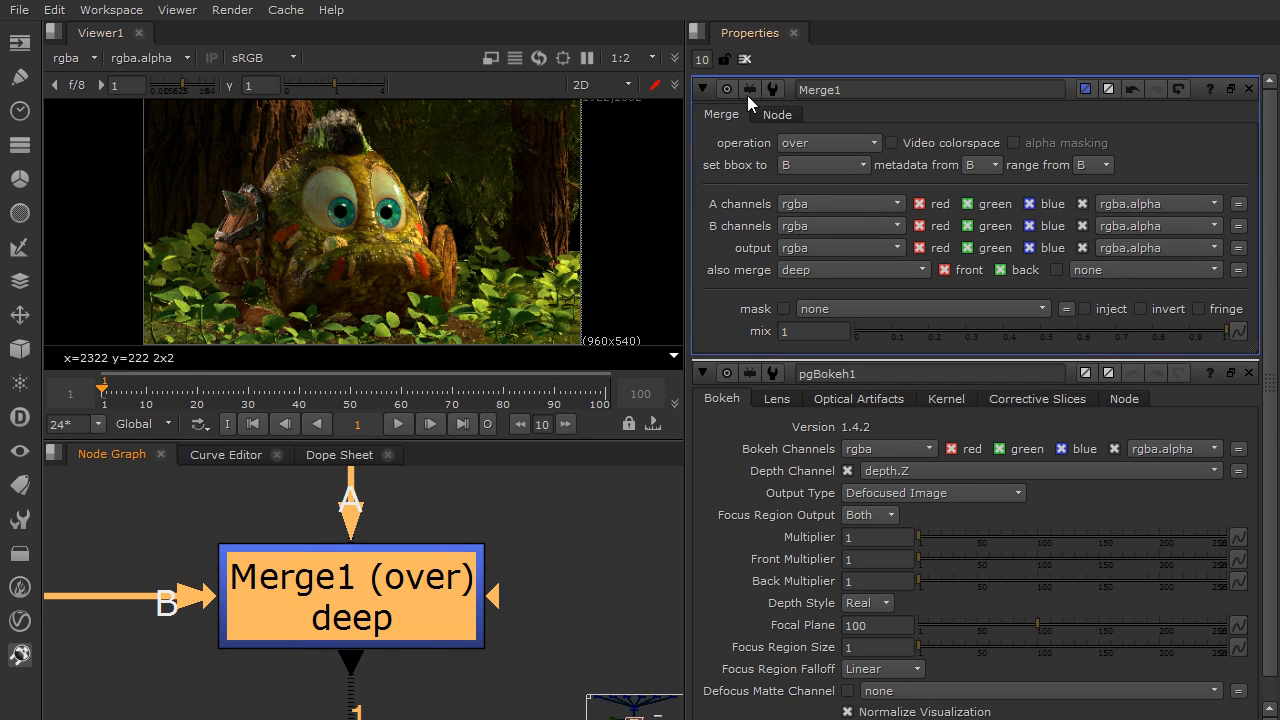
left_click(870, 270)
left_click(865, 288)
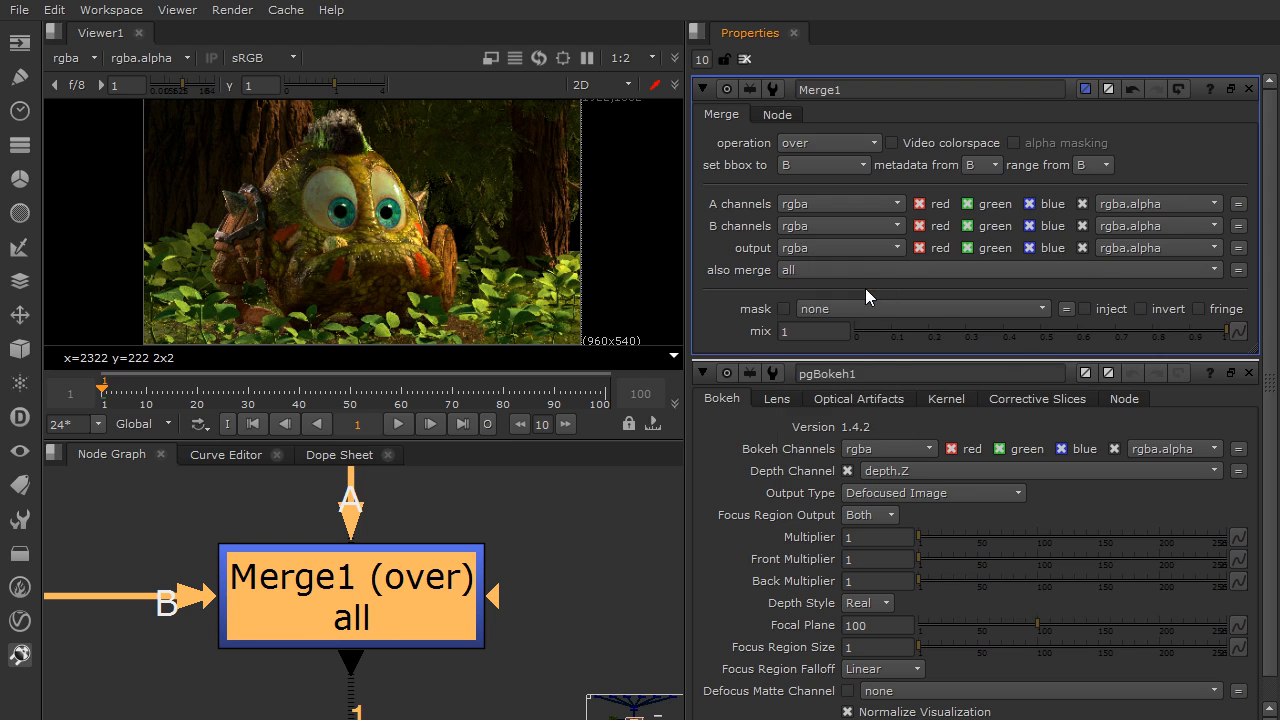
left_click(875, 269)
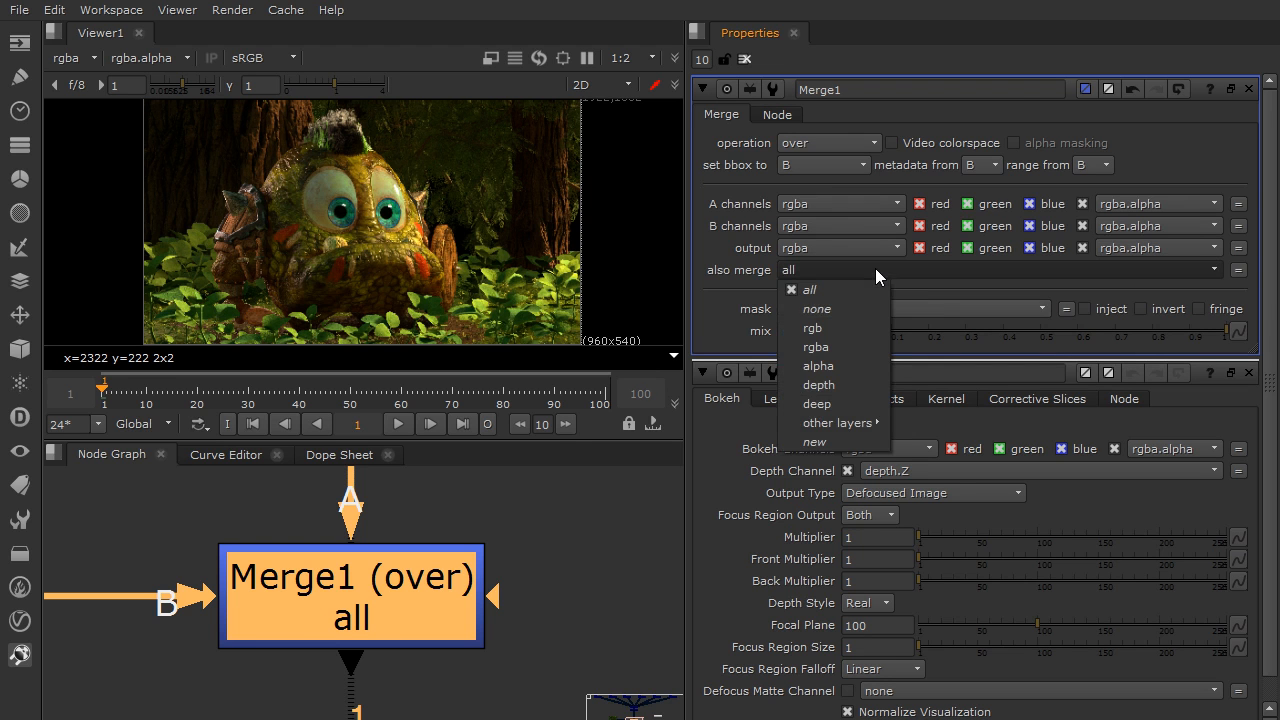
left_click(858, 402)
Move pgBokeh1's Input connection from DeepToImage1 to Merge1 and place pgBokeh1 level with Merge1
scroll(440, 613, "down", 5)
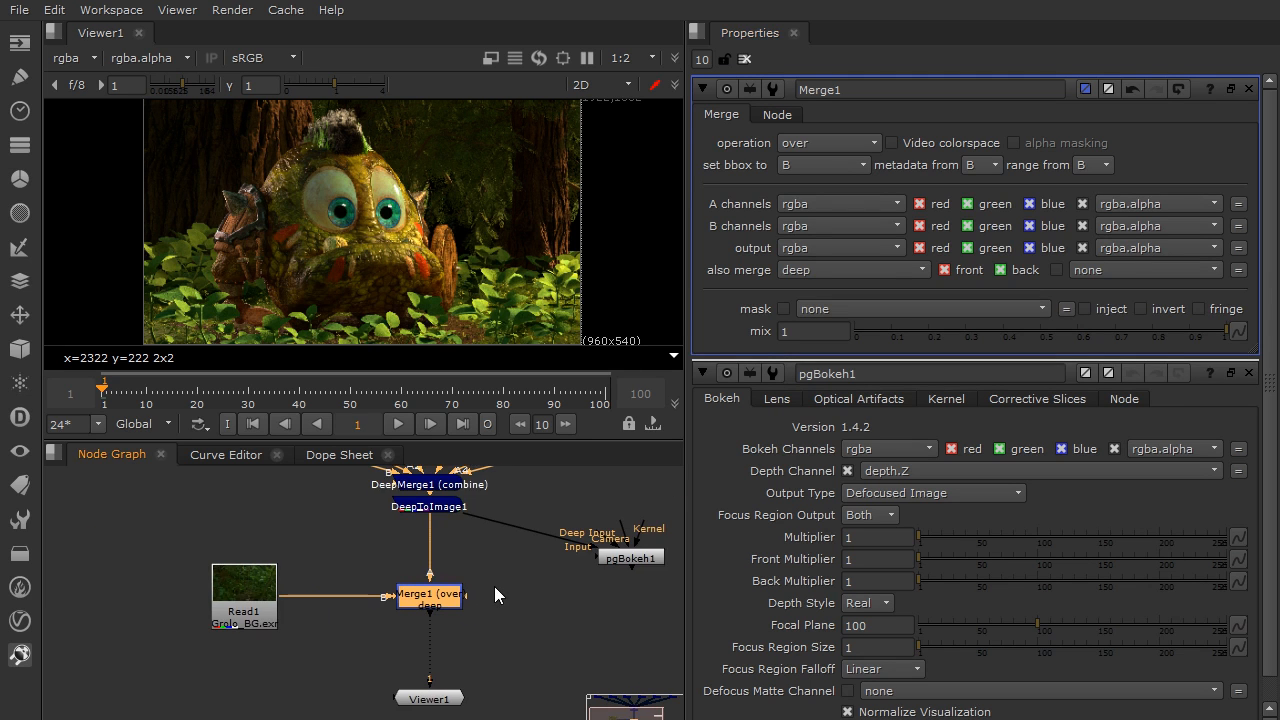
scroll(510, 583, "up", 4)
left_click(416, 553)
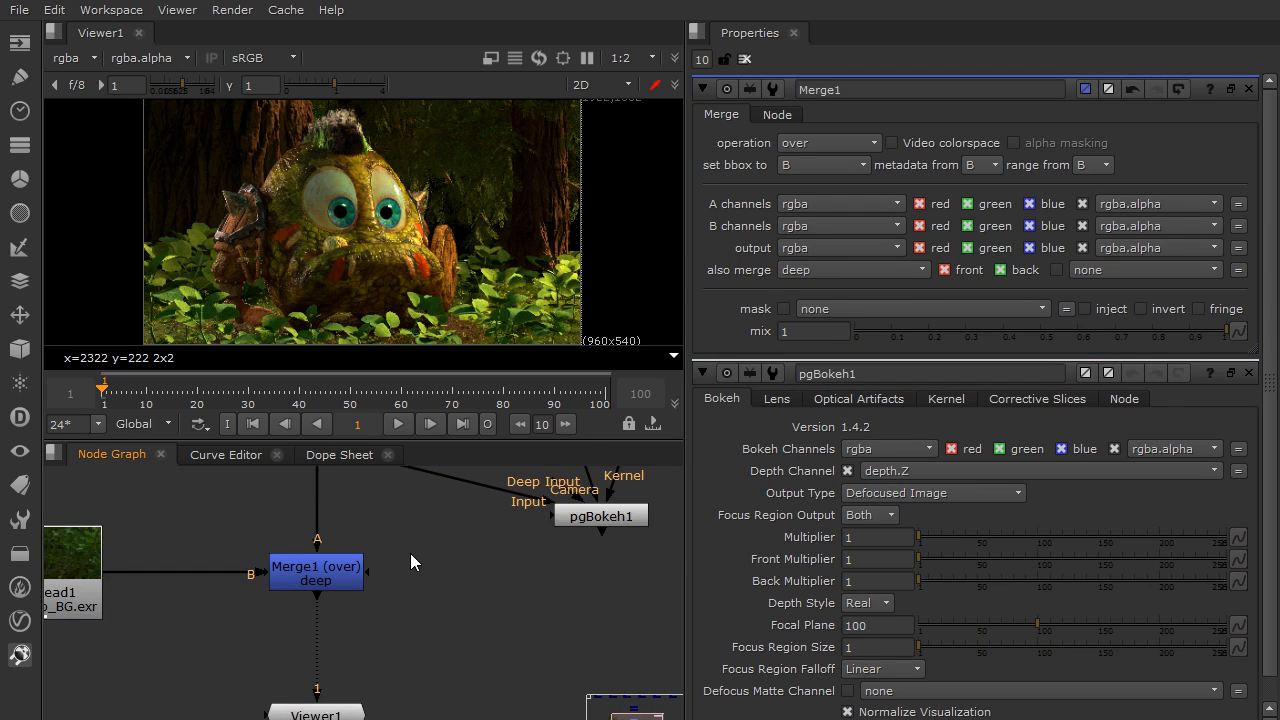
scroll(418, 550, "down", 2)
middle_click_drag(391, 552, 433, 548)
scroll(430, 549, "up", 2)
left_click(404, 562)
left_click(470, 574)
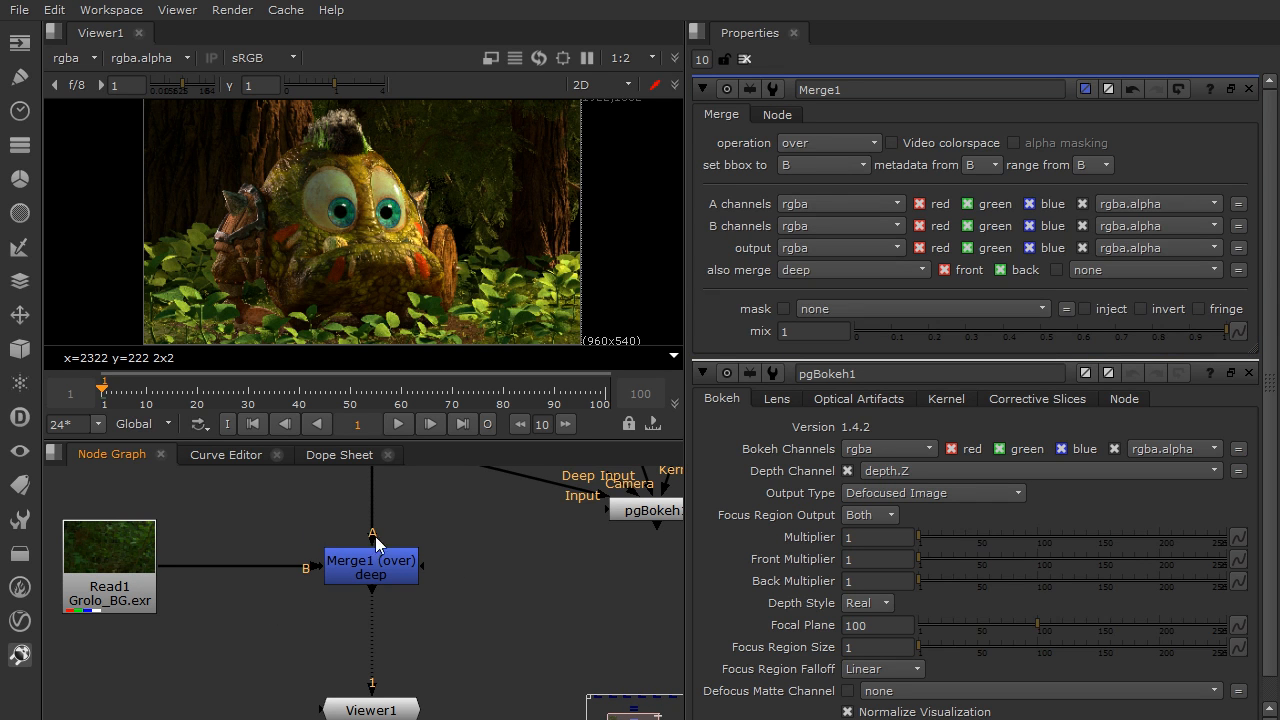
scroll(392, 577, "down", 1)
middle_click_drag(465, 561, 445, 571)
left_click_drag(412, 493, 368, 586)
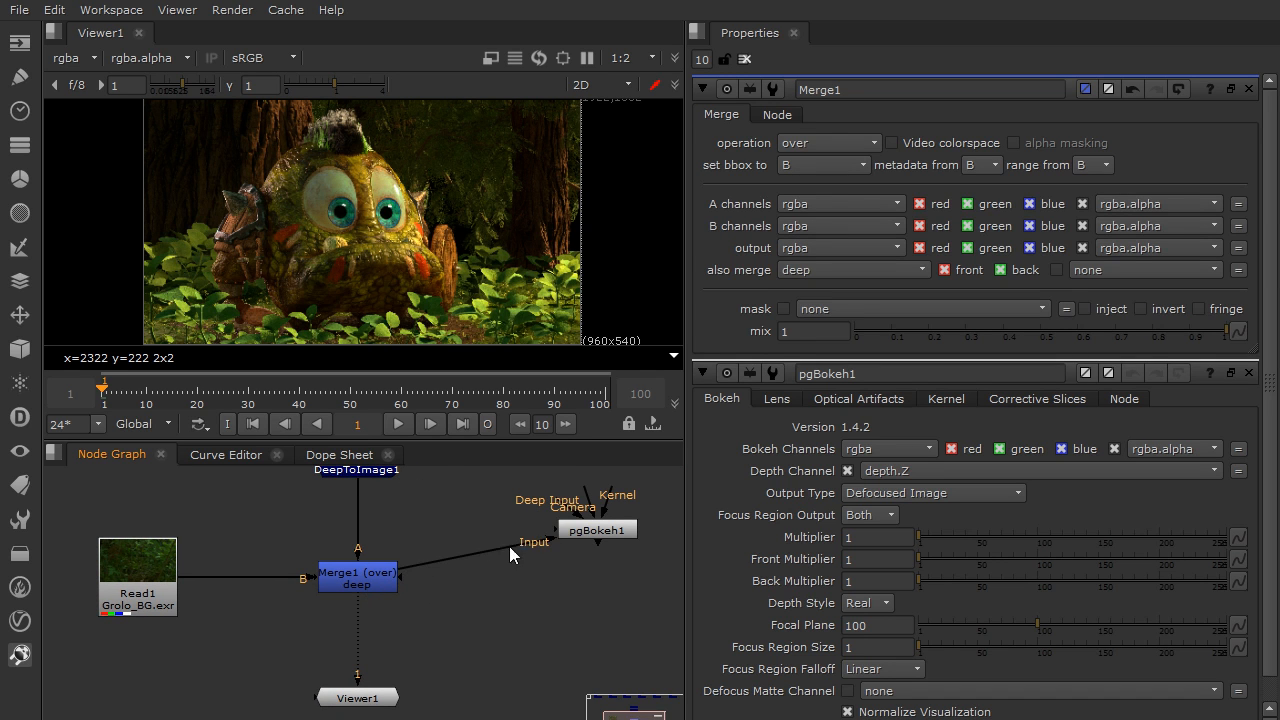
left_click_drag(591, 531, 562, 583)
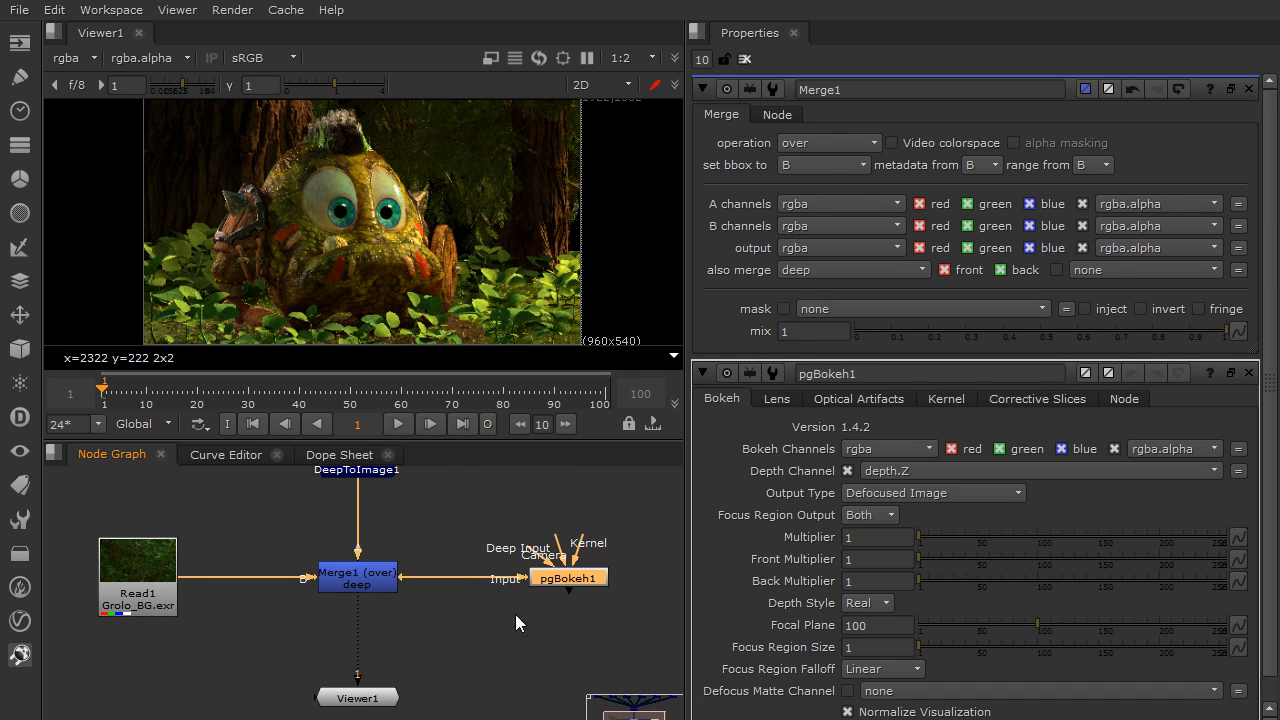
Deselect the nodes and close all open node properties
middle_click_drag(522, 618, 525, 597)
left_click(529, 597)
left_click(744, 59)
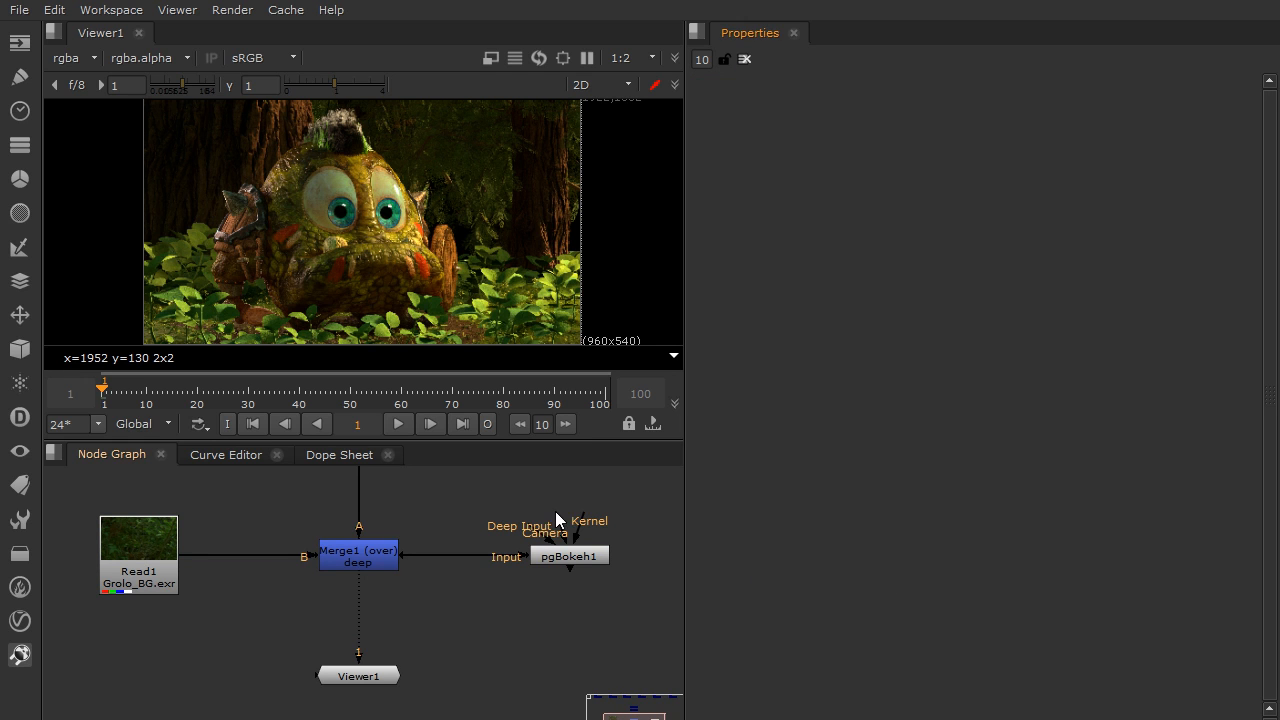
Add a Camera node in the empty area beside pgBokeh1
middle_click_drag(565, 562, 271, 569)
key("Tab")
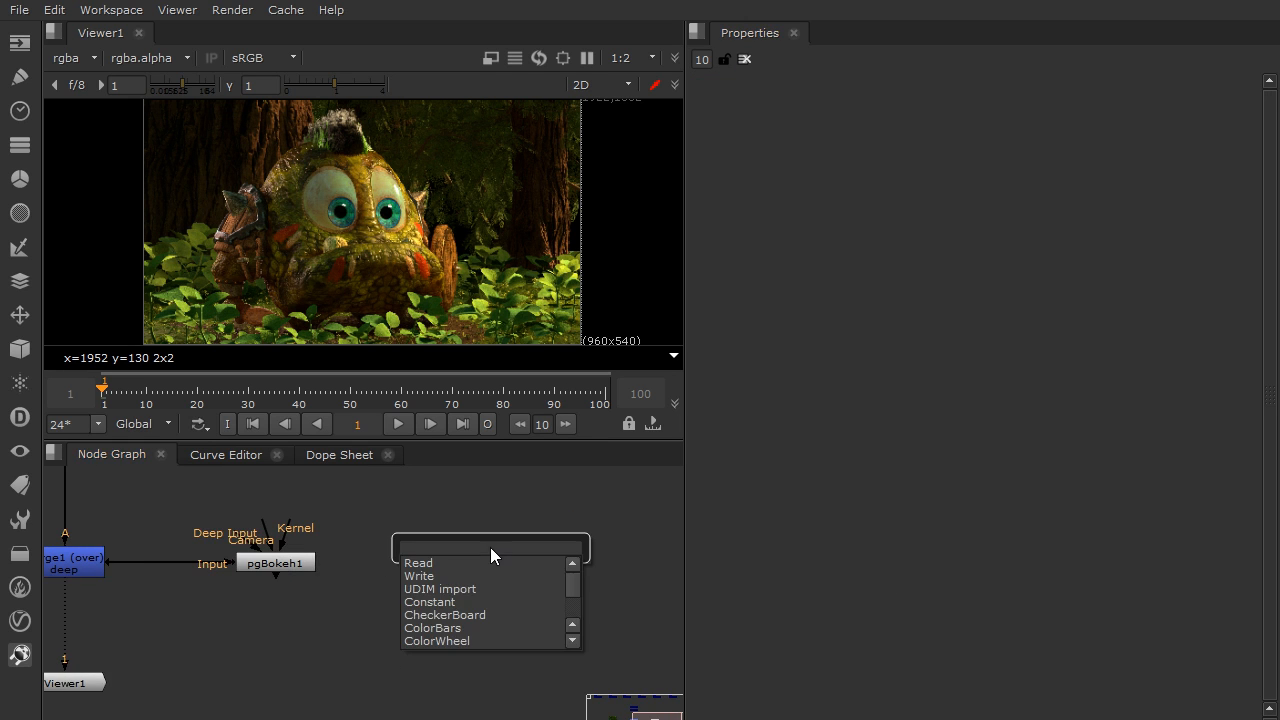
type("cam")
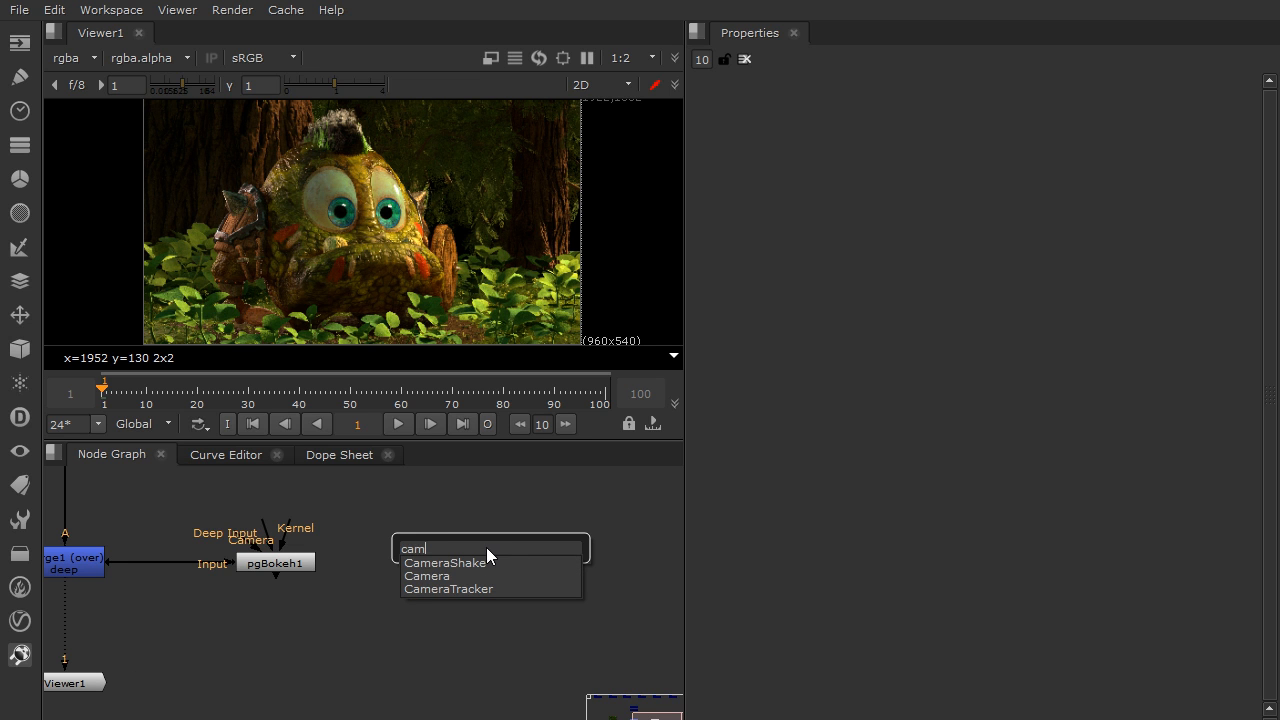
left_click(456, 575)
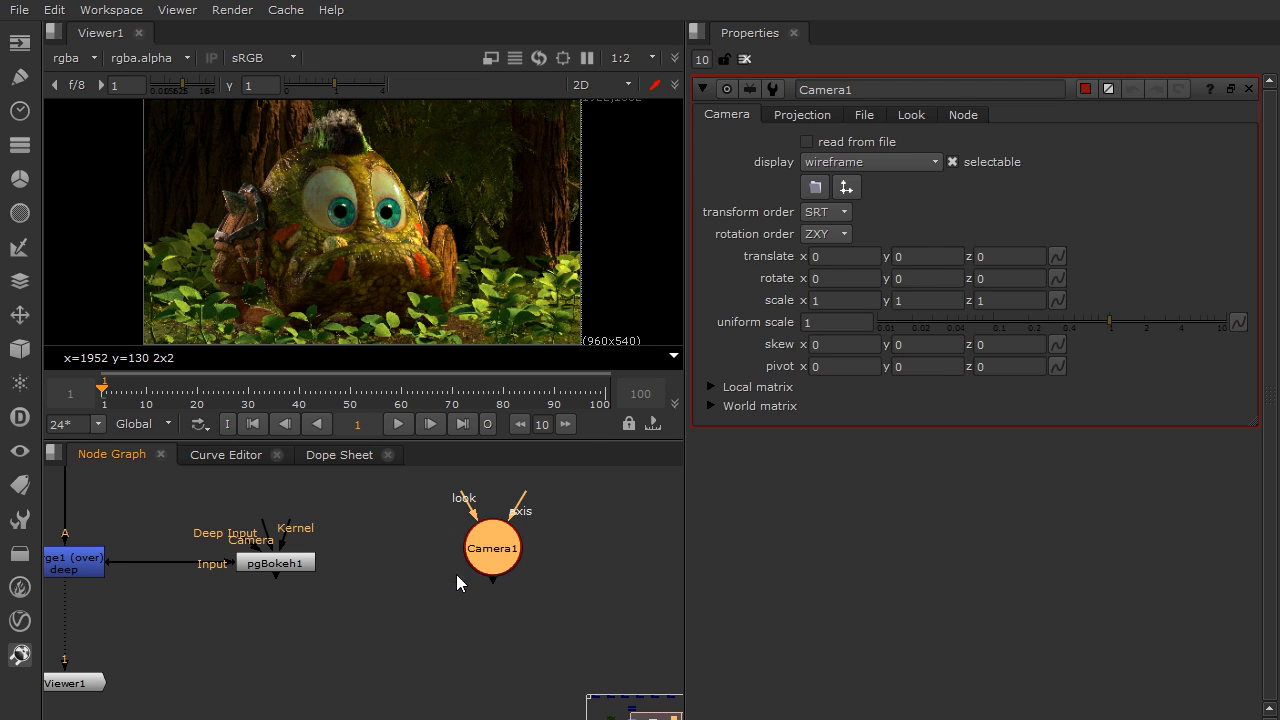
Enable read from file on Camera1, load Grolo_Camera.abc, accept replacing the camera data, and check the imported transforms
left_click(864, 115)
left_click(886, 142)
left_click(1164, 163)
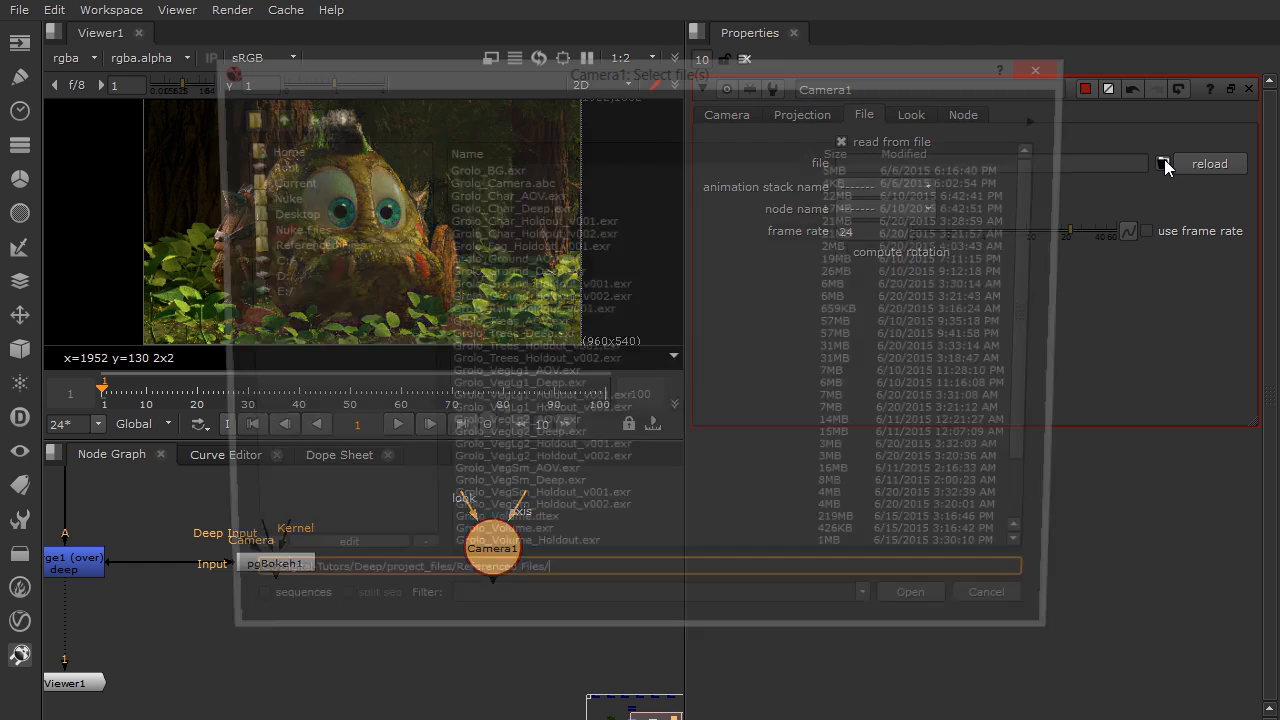
left_click(616, 182)
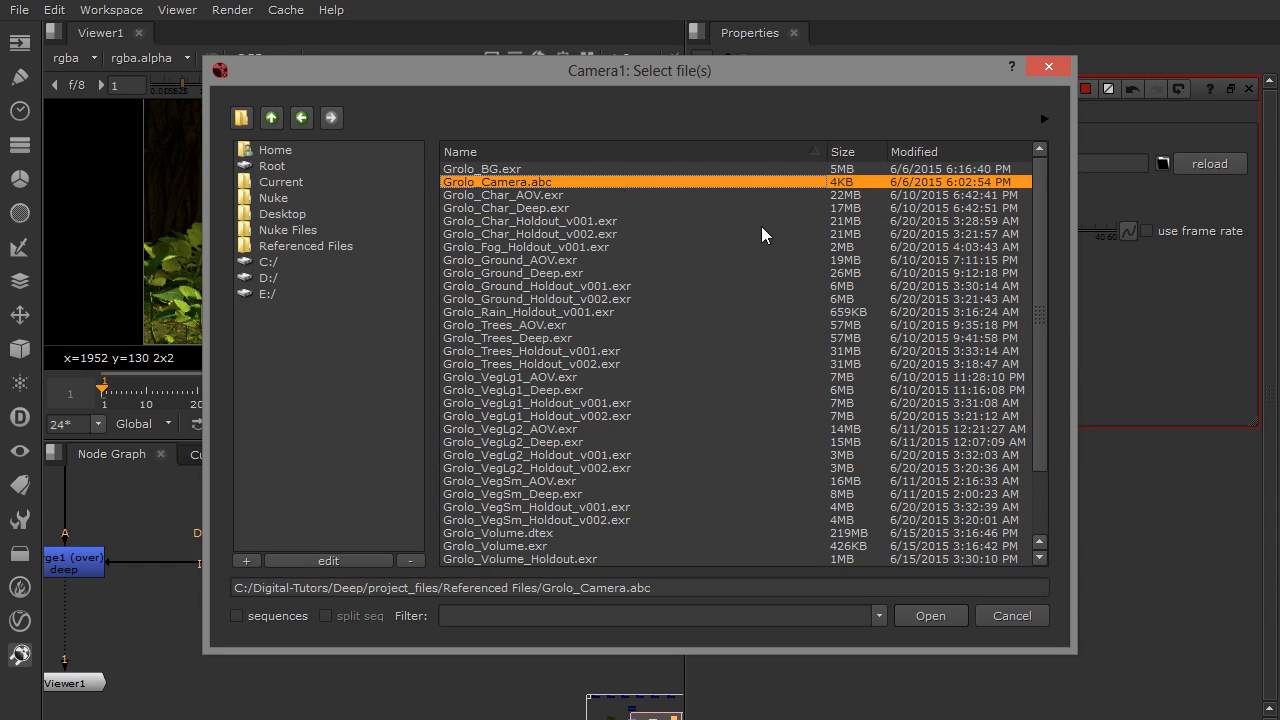
left_click(912, 618)
left_click(591, 381)
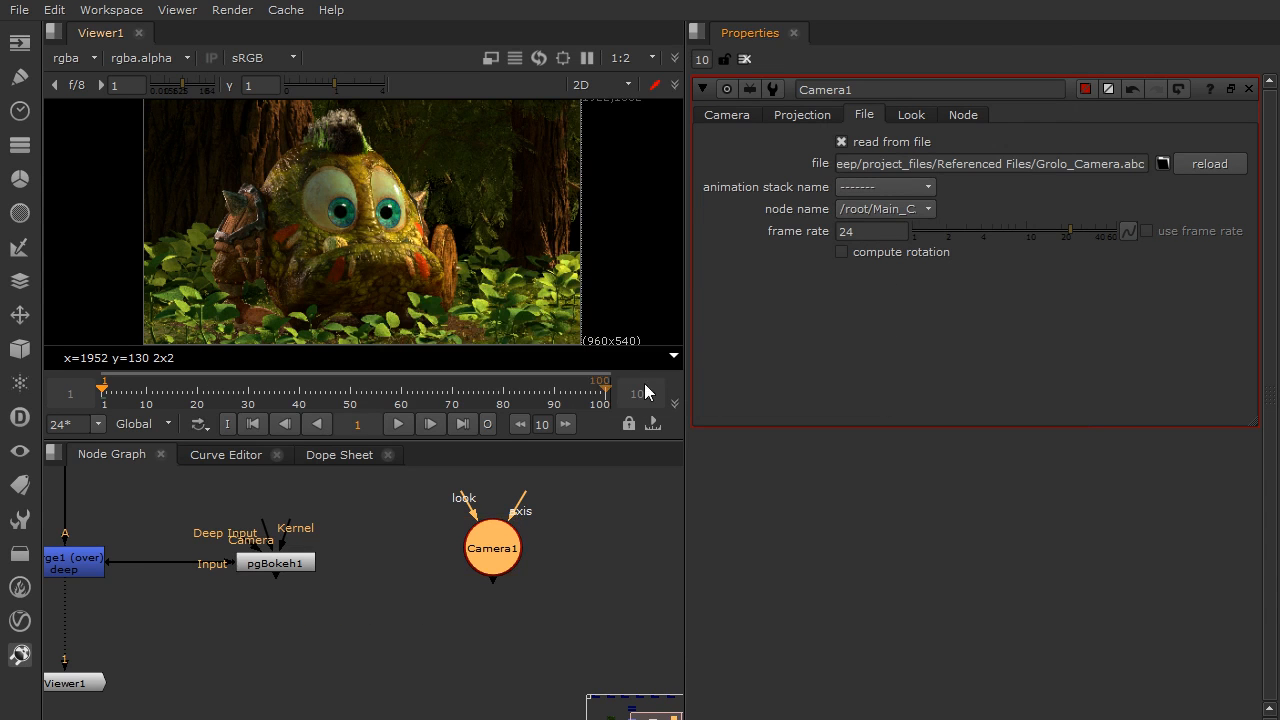
left_click(735, 115)
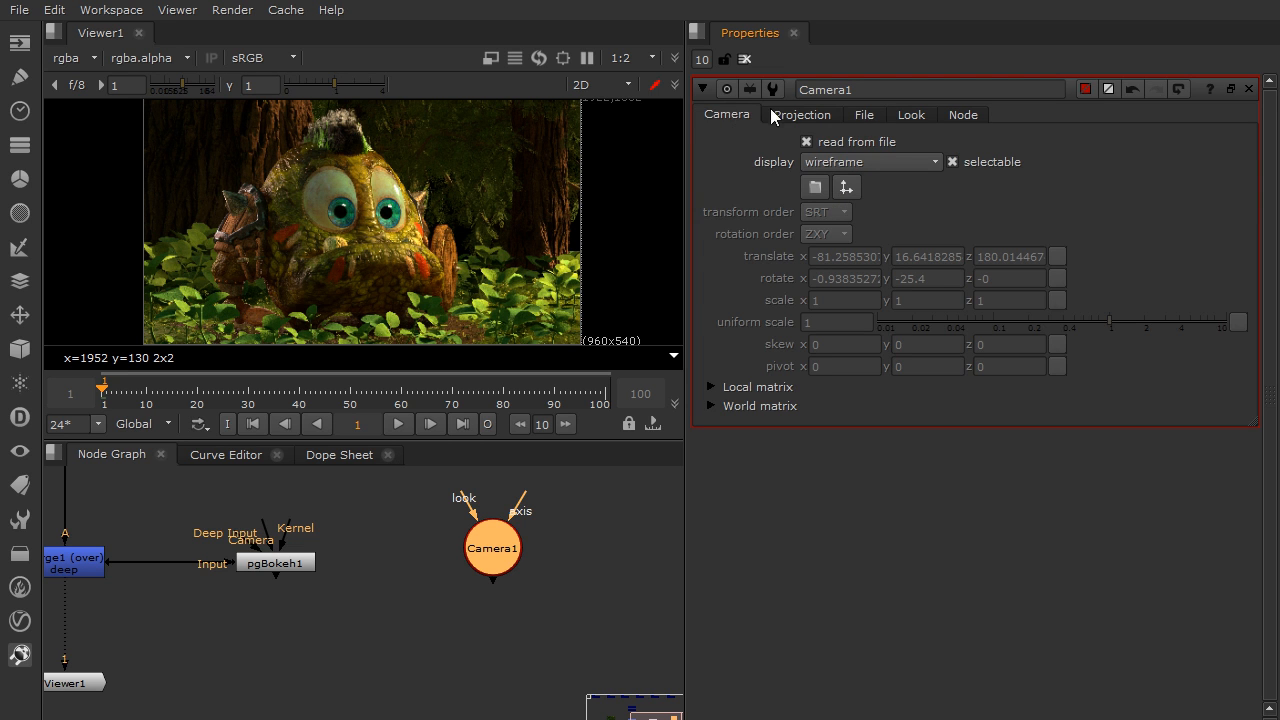
Connect pgBokeh1's Camera pipe to Camera1 and line the two nodes up in the graph
middle_click_drag(409, 565, 456, 591)
left_click_drag(314, 547, 499, 592)
middle_click_drag(448, 569, 519, 562)
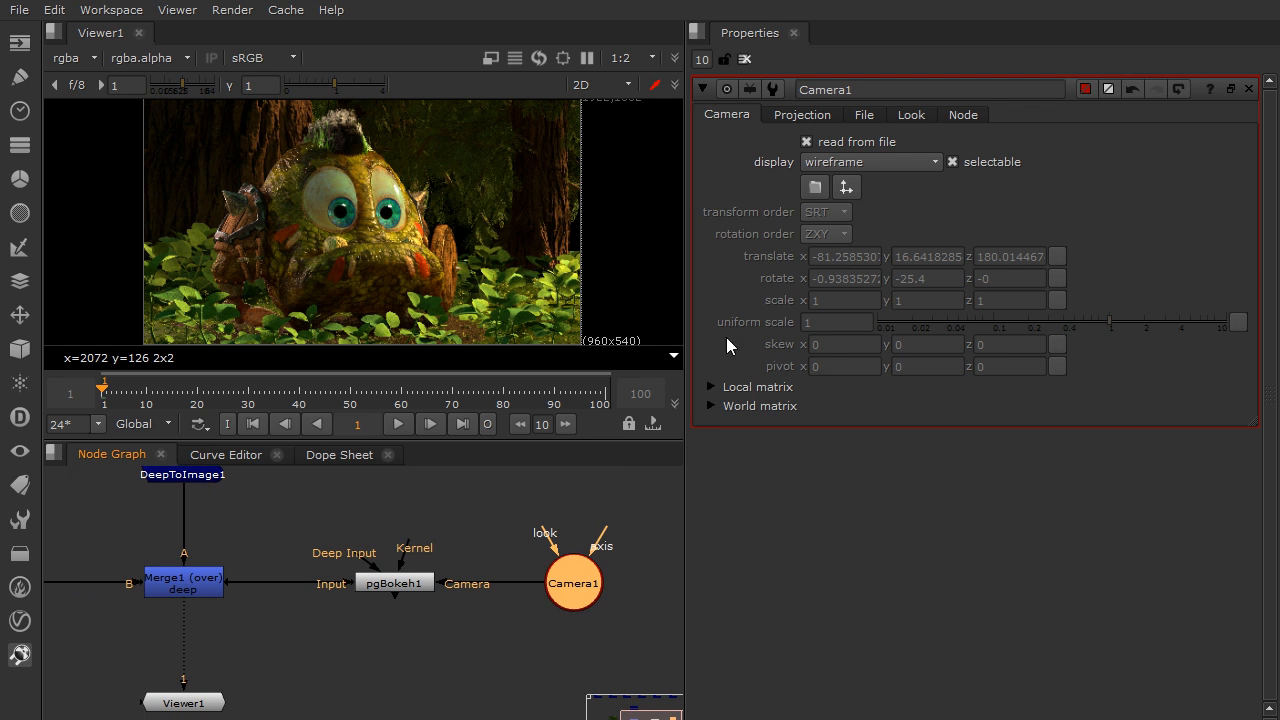
Turn off Camera1's read from file option, then re-enable it and accept reloading the camera data
left_click(806, 142)
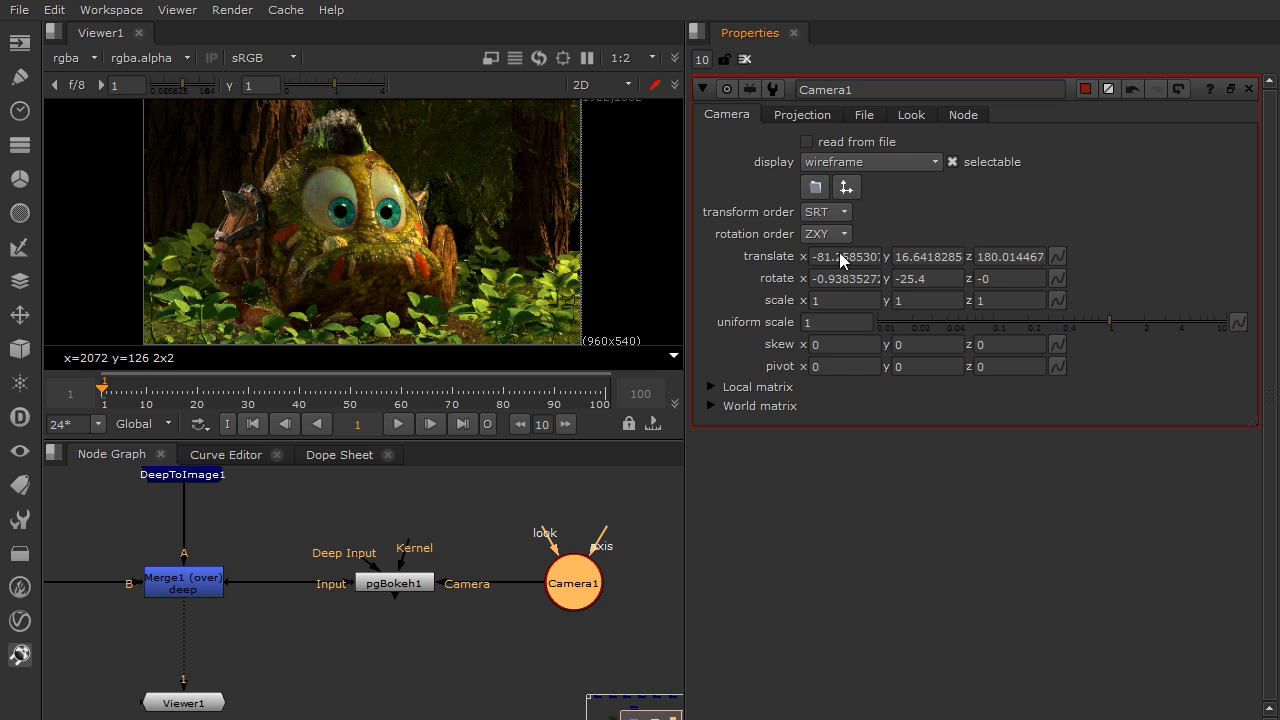
left_click(839, 143)
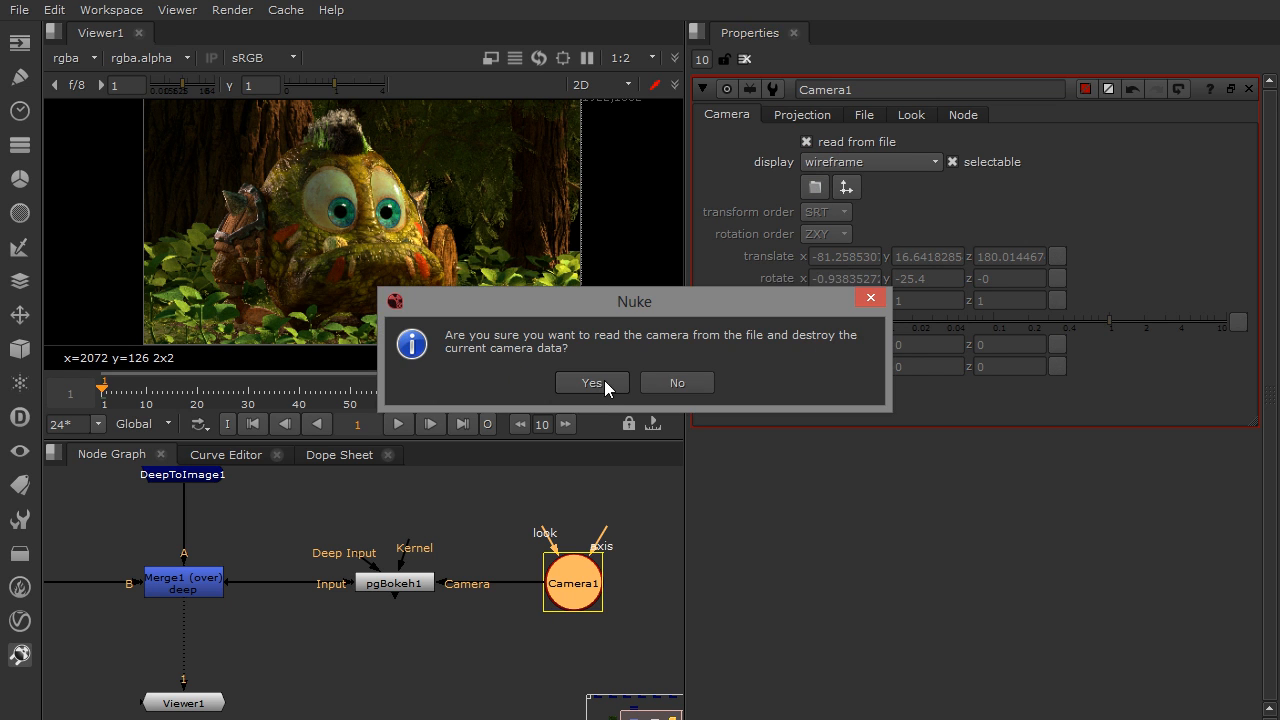
left_click(604, 380)
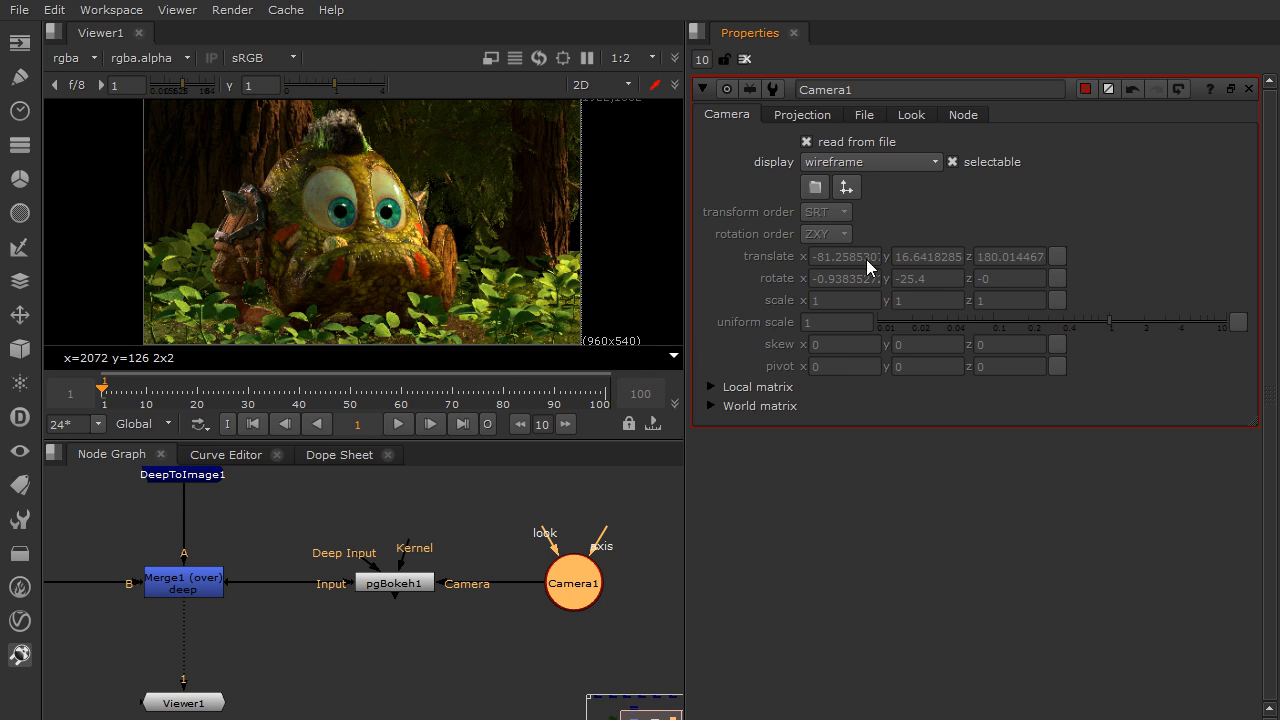
Turn off read from file on Camera1 to unlock its imported transform values
left_click(807, 143)
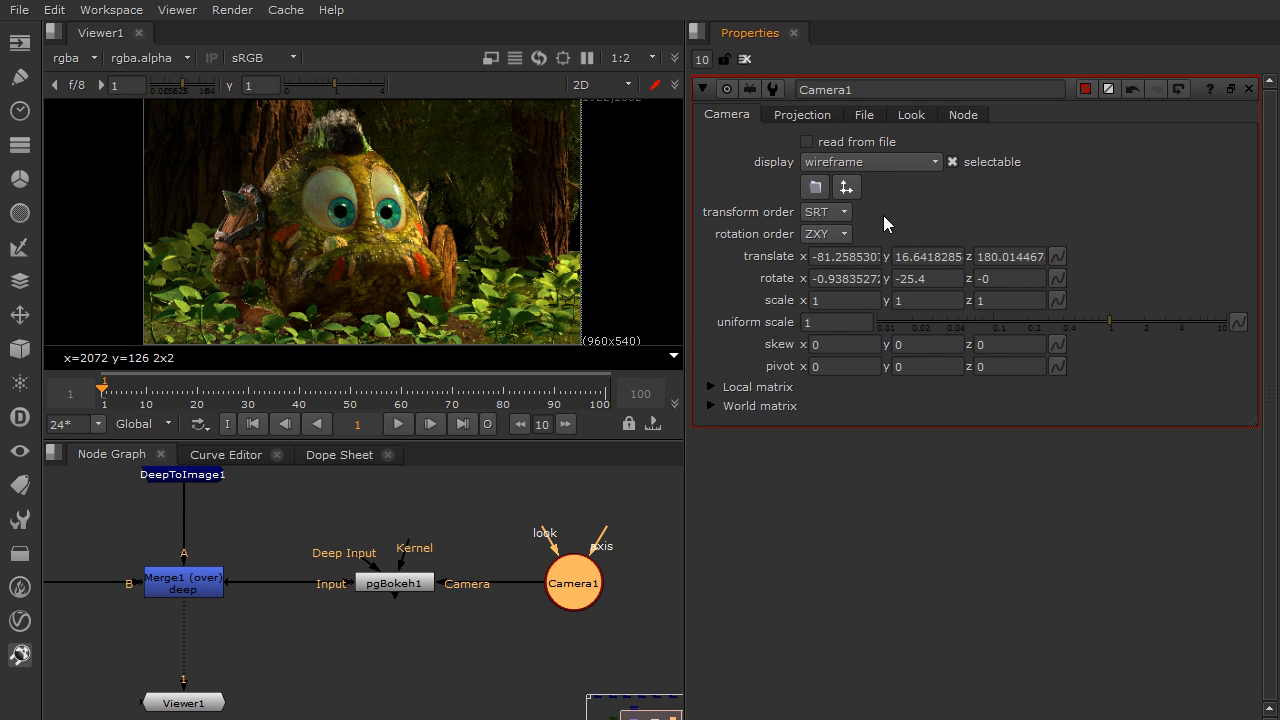
middle_click_drag(509, 507, 492, 550)
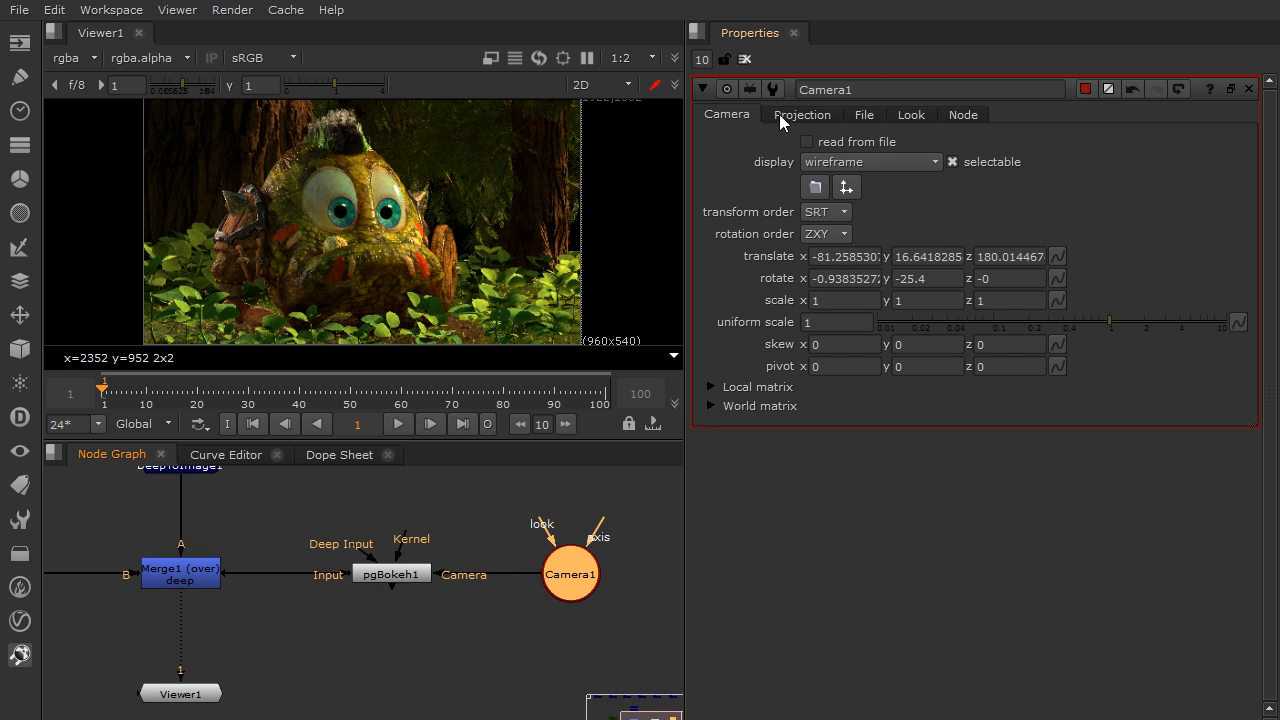
middle_click_drag(400, 550, 412, 552)
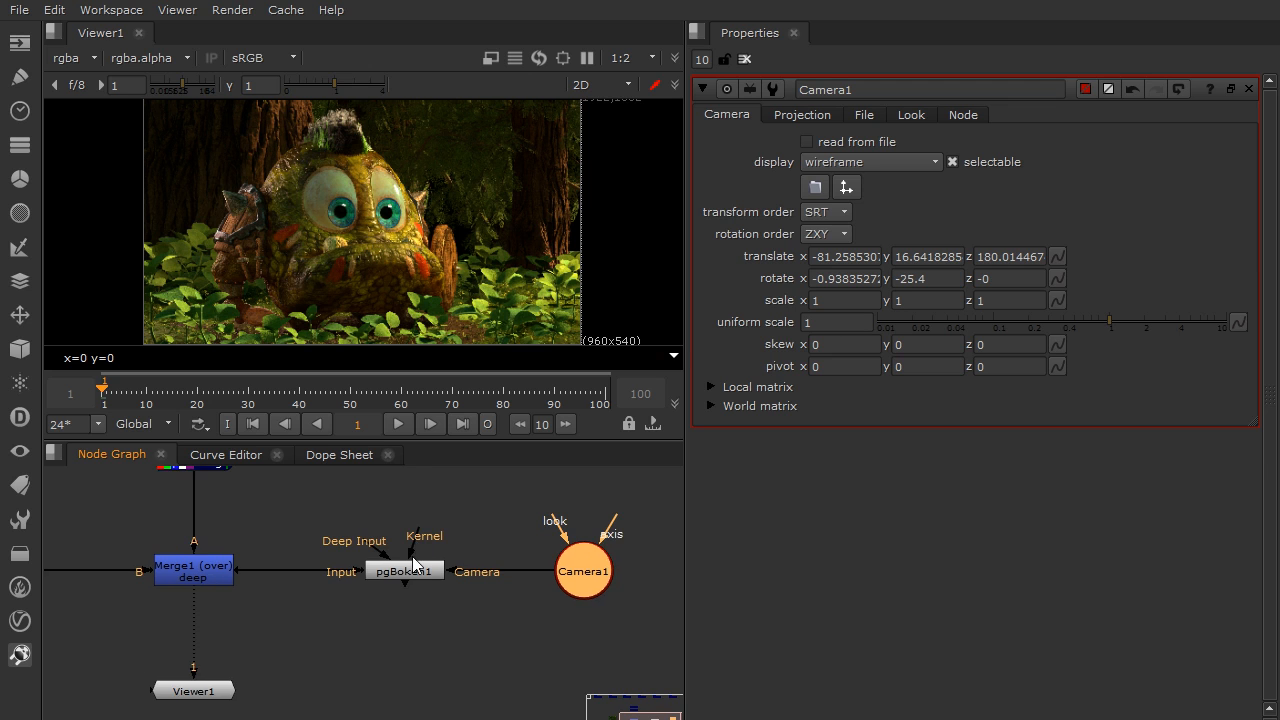
Show pgBokeh1's output in the viewer as its second input and enlarge the viewer area
left_click(413, 576)
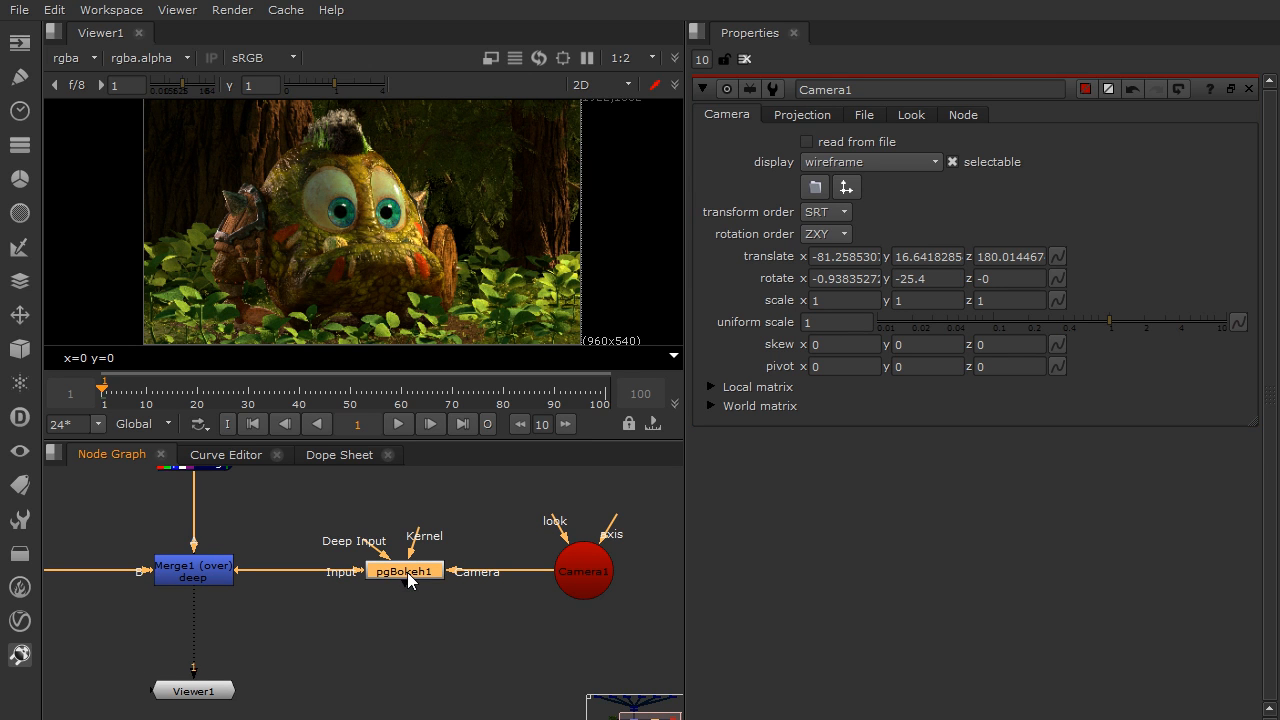
key("2")
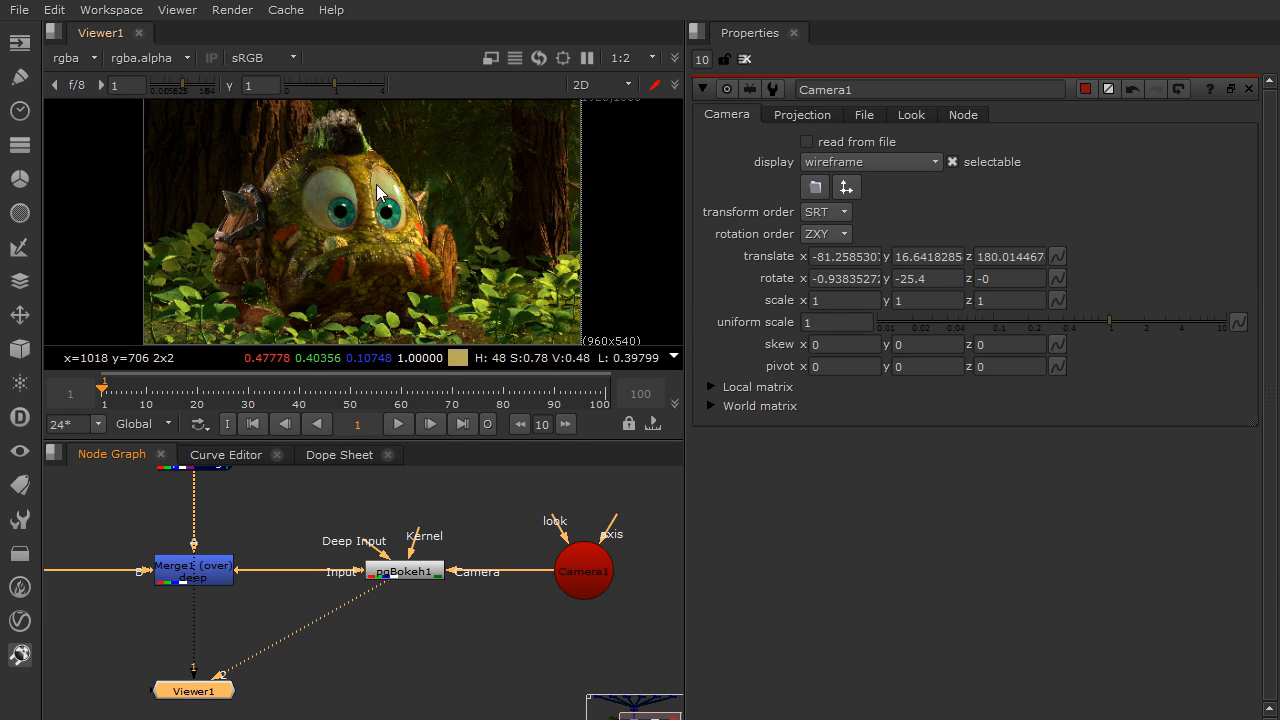
left_click_drag(441, 438, 445, 492)
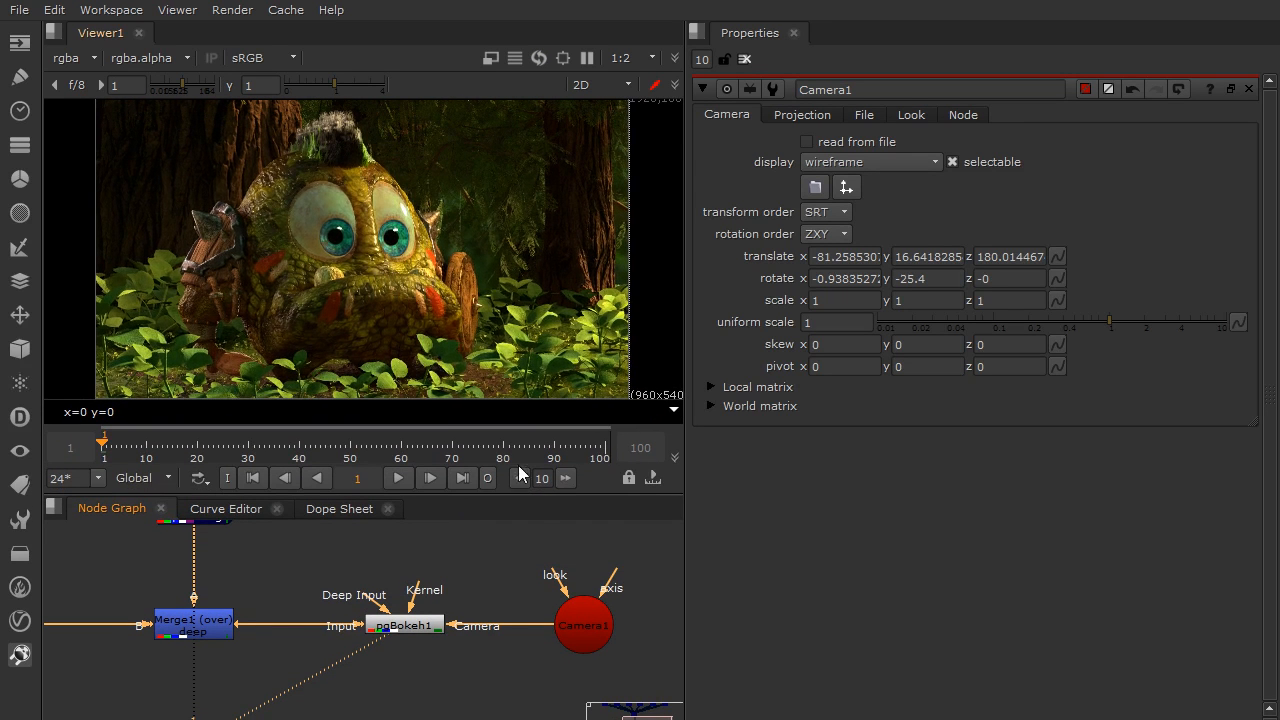
Open pgBokeh1's properties and set its depth channel to deep.front
middle_click_drag(470, 570, 449, 560)
double_click(383, 618)
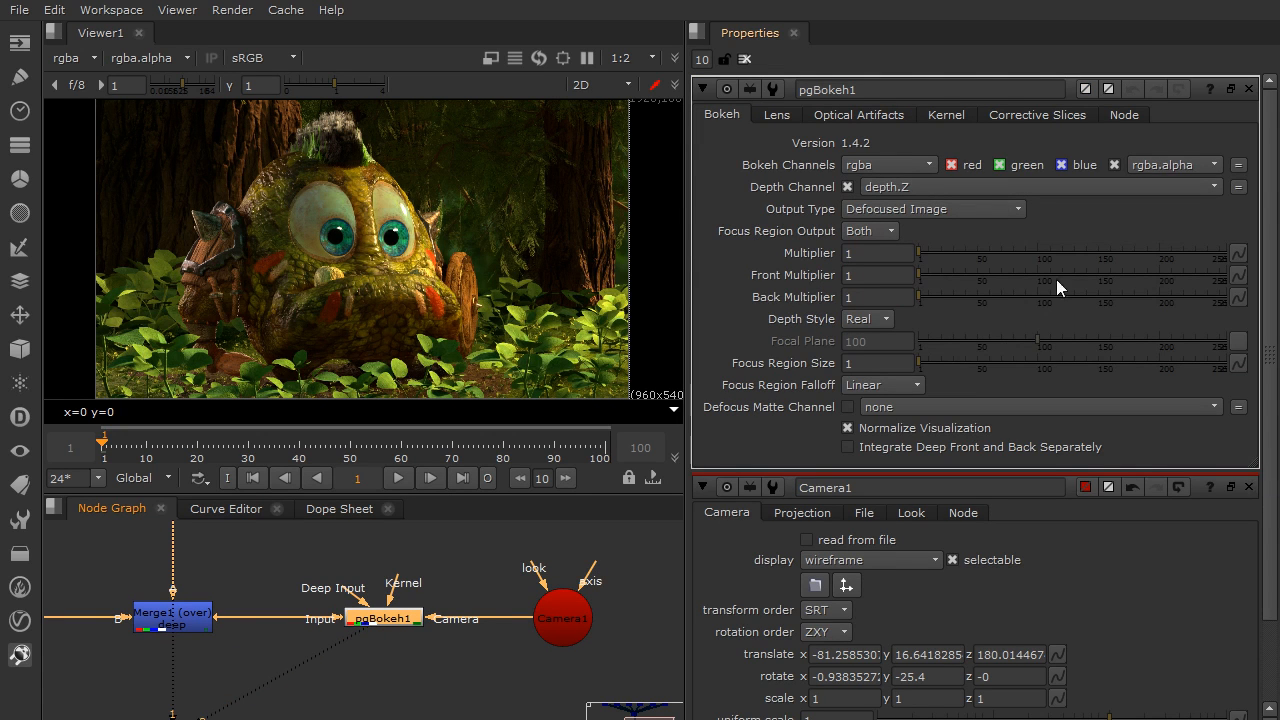
left_click(941, 186)
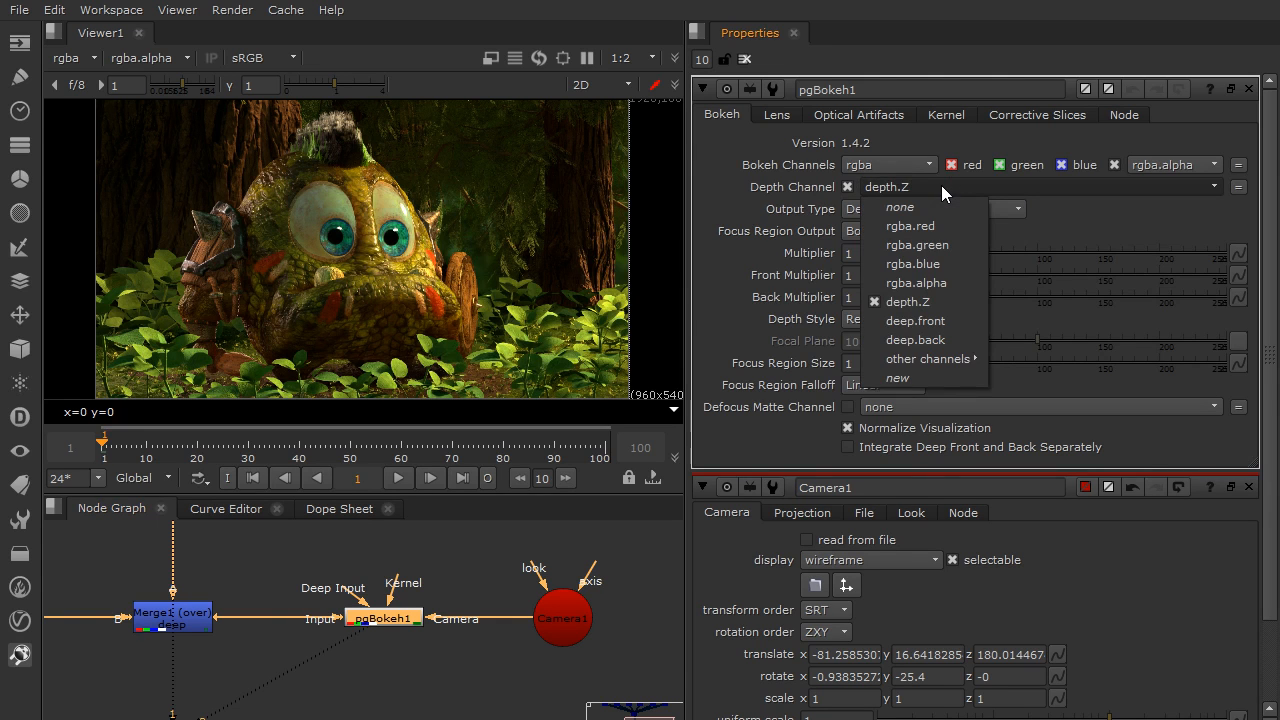
left_click(966, 323)
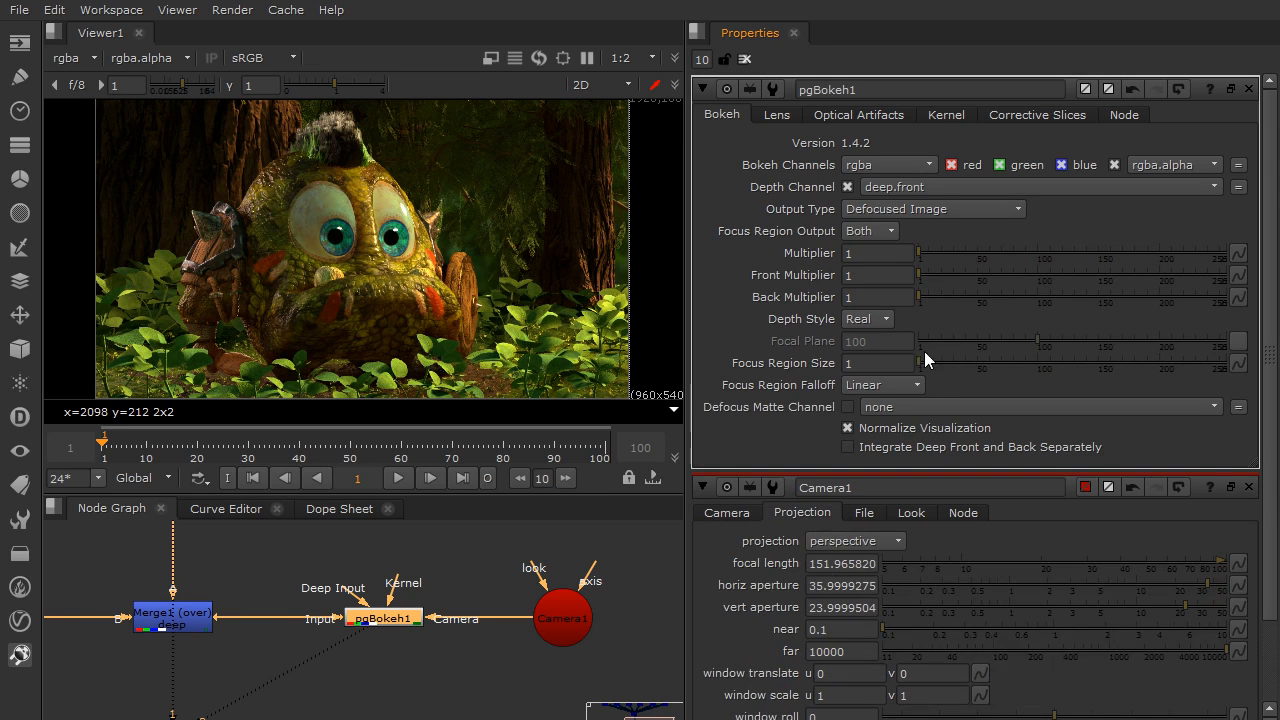
Turn on Integrate Deep Front and Back Separately and Real World Lens Simulation for pgBokeh1
left_click(848, 447)
left_click(777, 114)
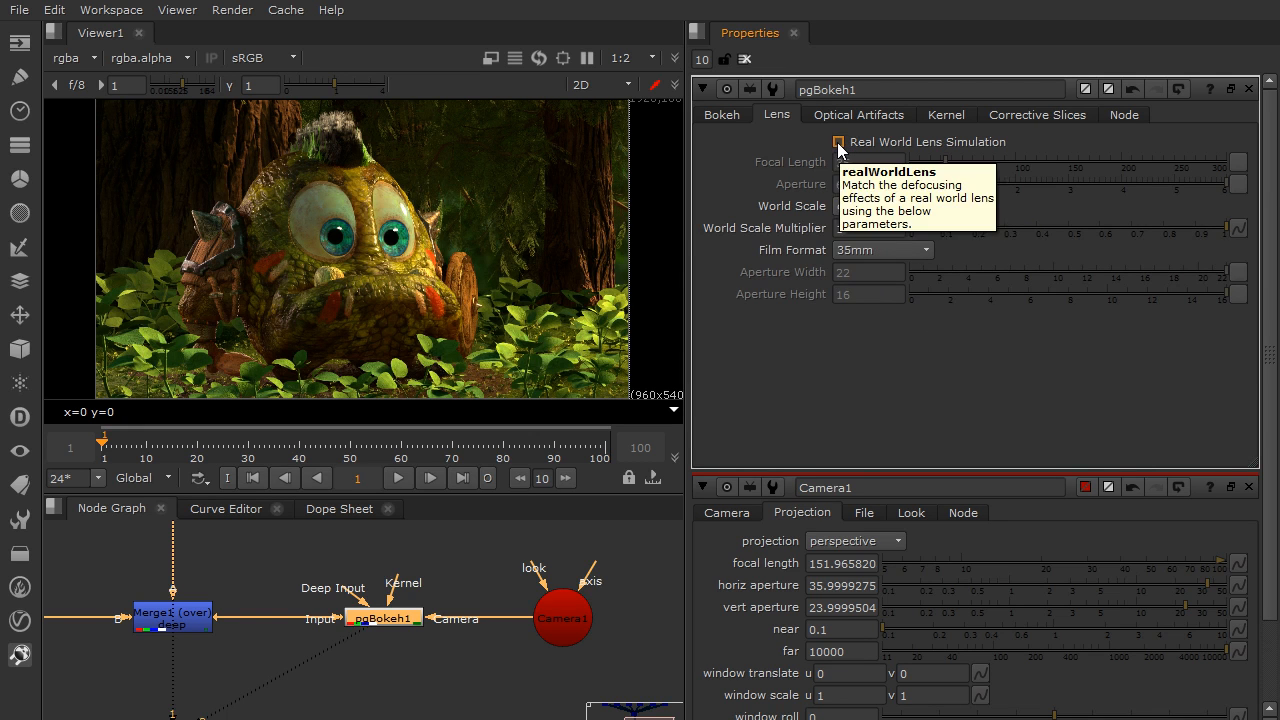
left_click(838, 143)
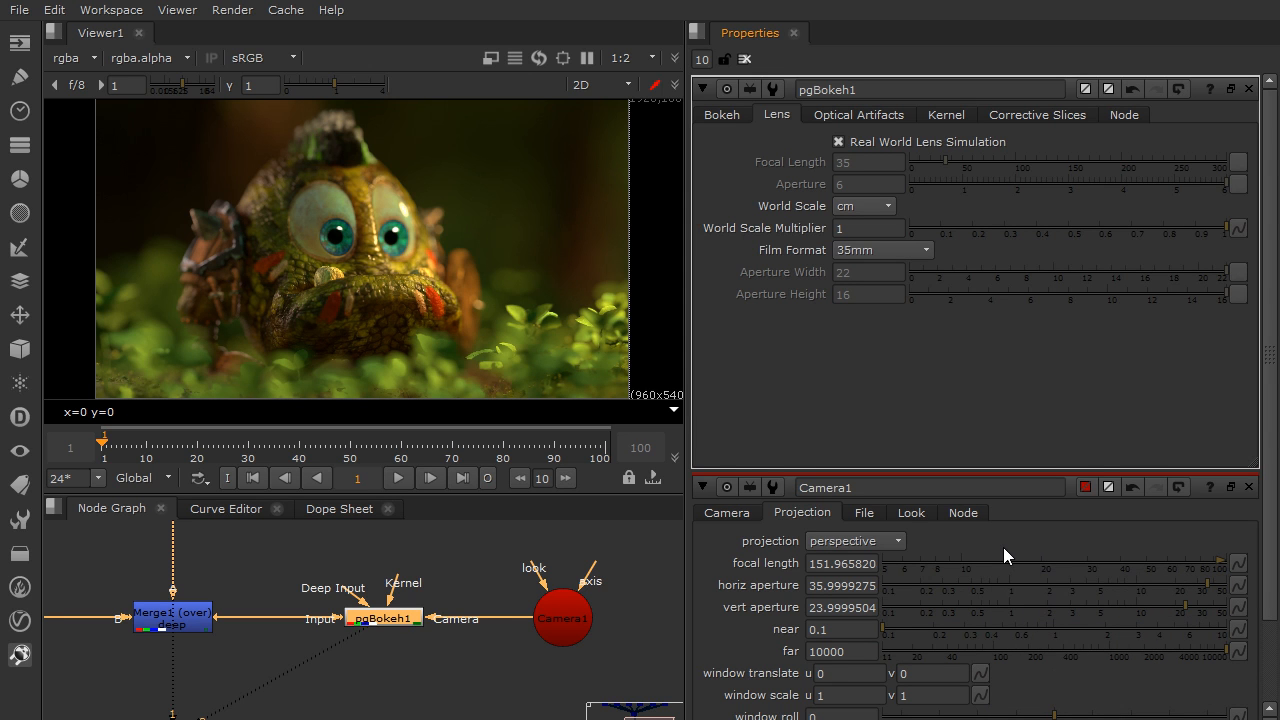
Set pgBokeh1's film format to Custom with an aperture width of 36 and an aperture height of 24
left_click(906, 250)
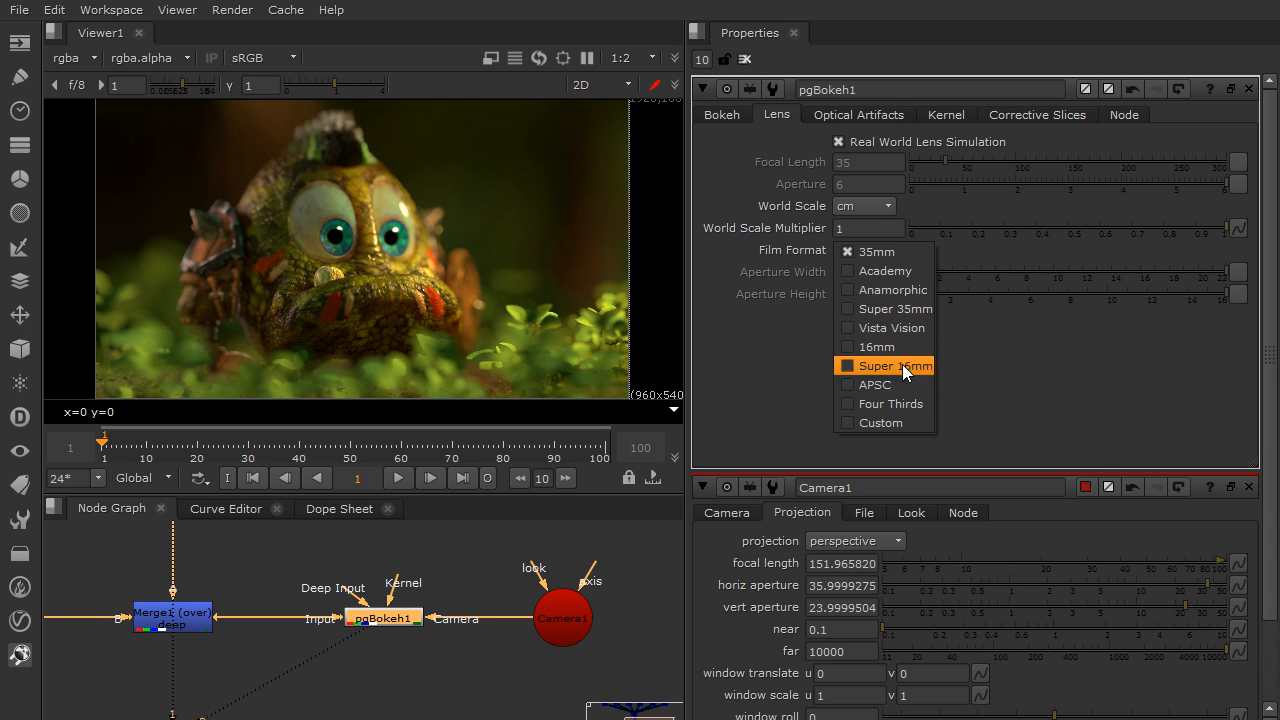
left_click(905, 423)
left_click(871, 281)
key("BackSpace")
type("36")
key("Tab")
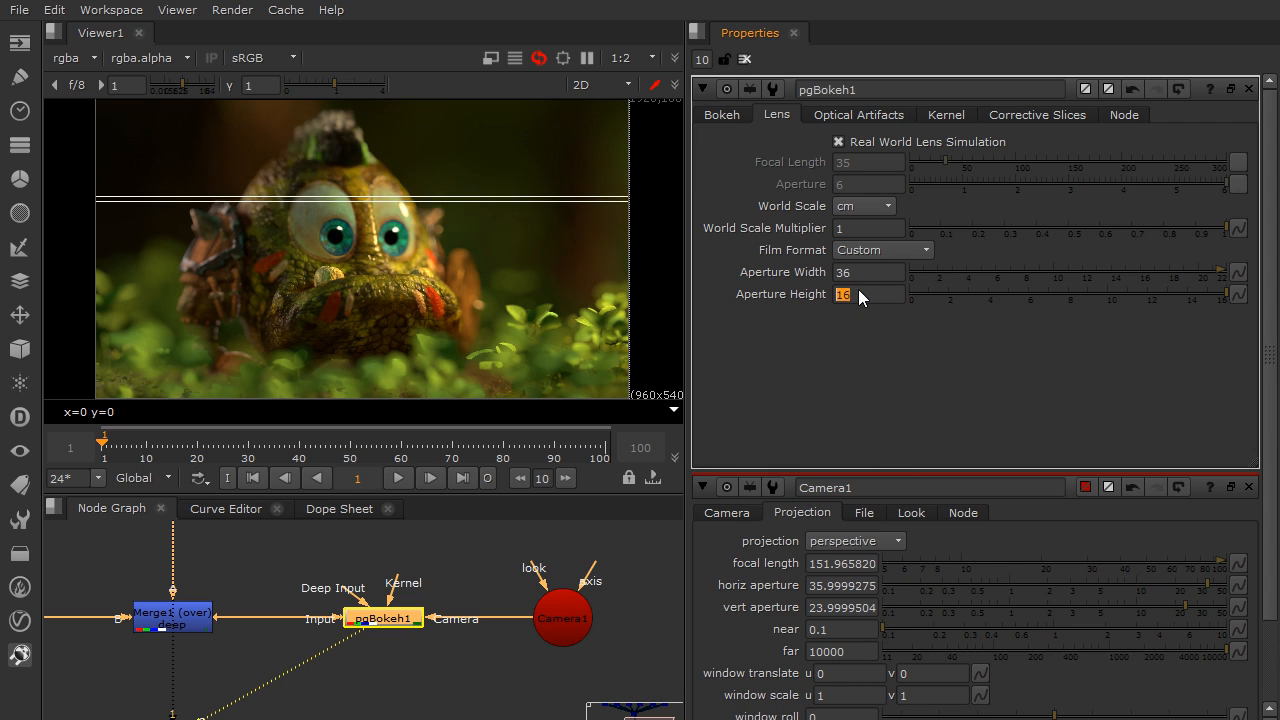
type("24")
key("Return")
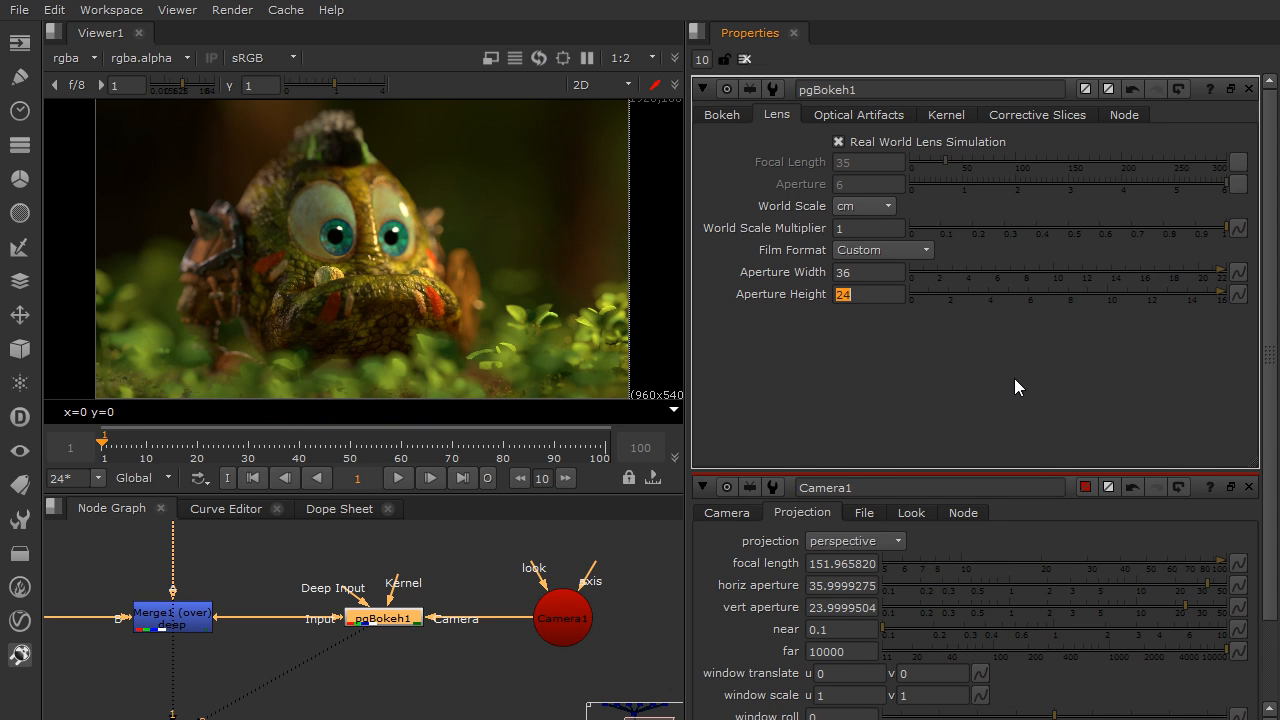
Try Camera1 fstop values of 4, 8, 16 and 32 in turn to compare the defocus
scroll(1015, 380, "down", 2)
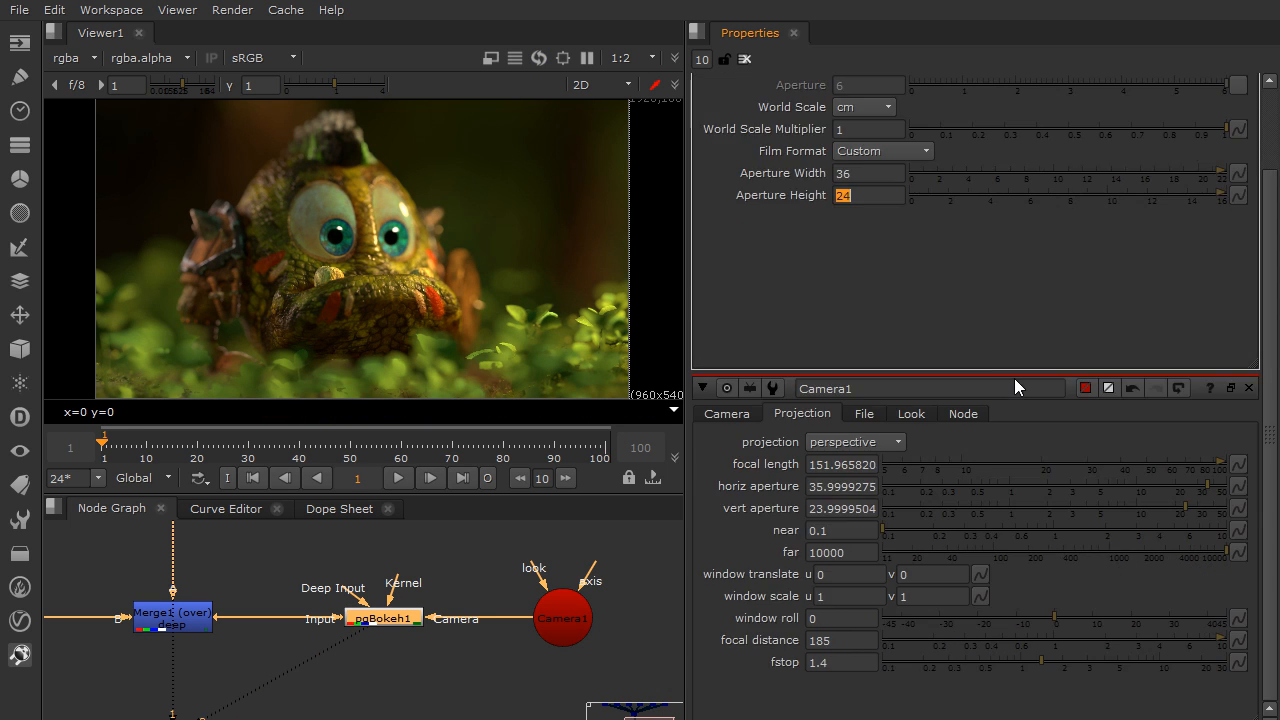
left_click(838, 662)
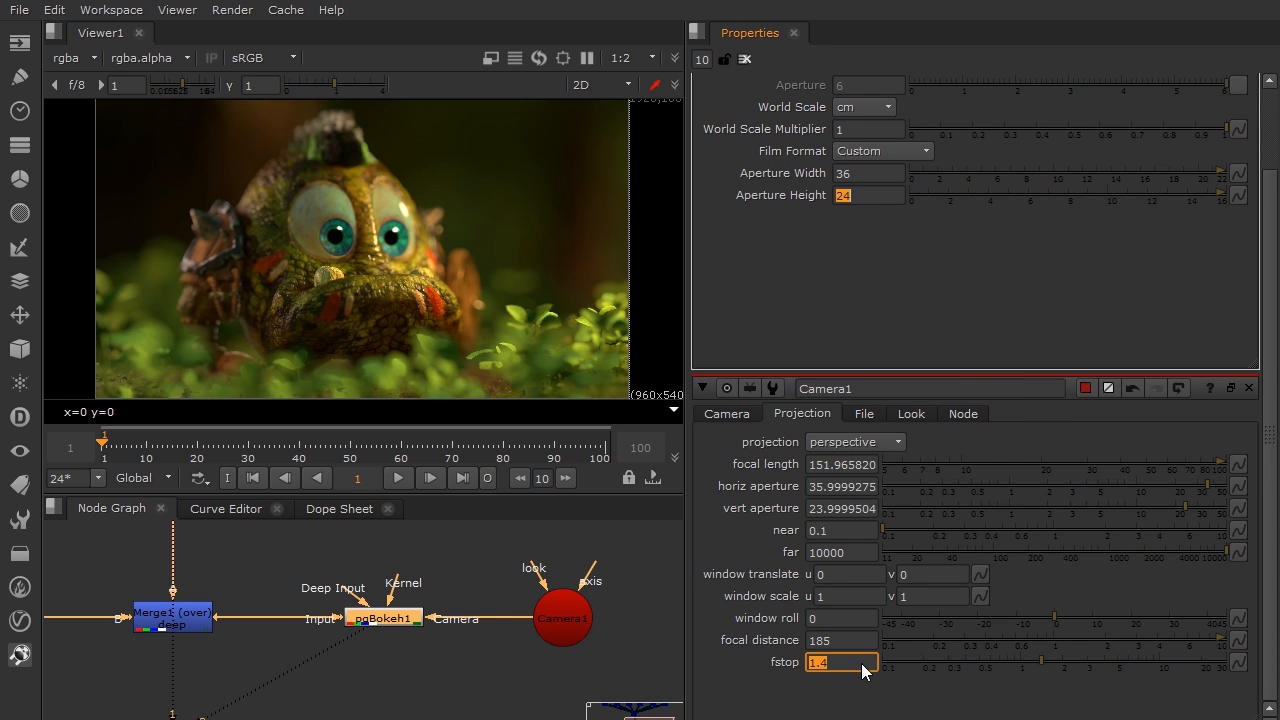
type("4")
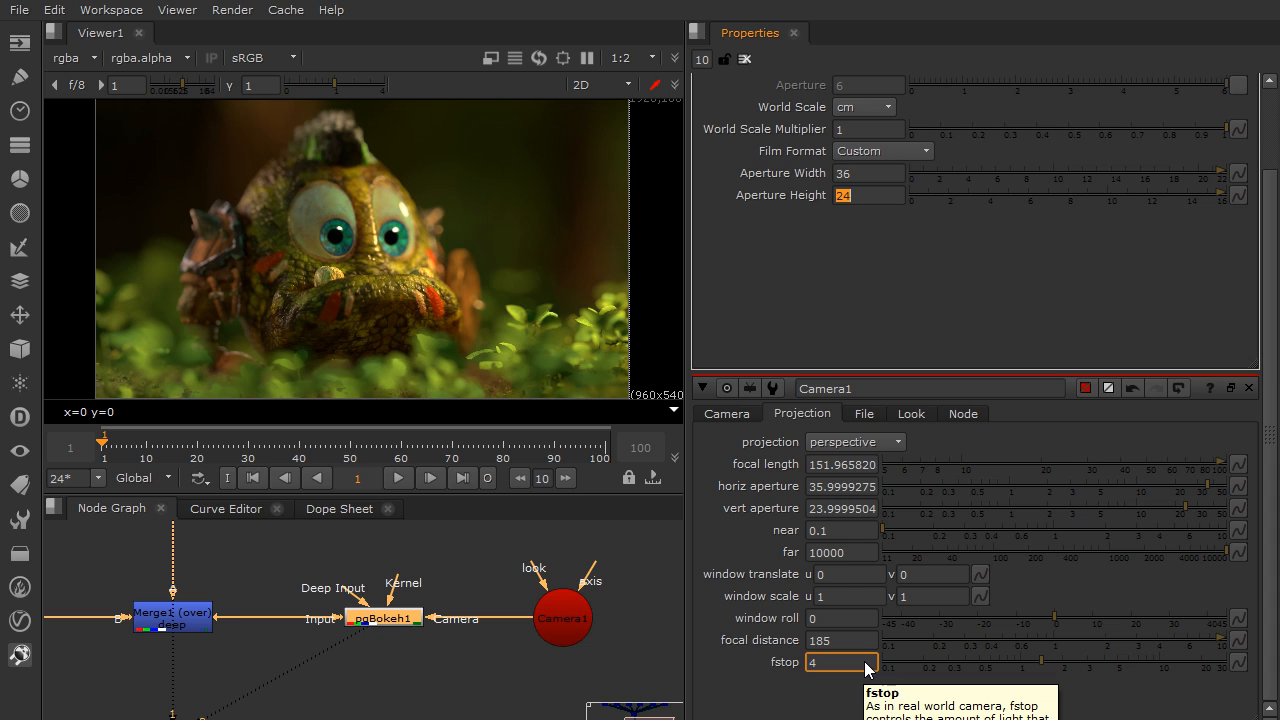
key("Return")
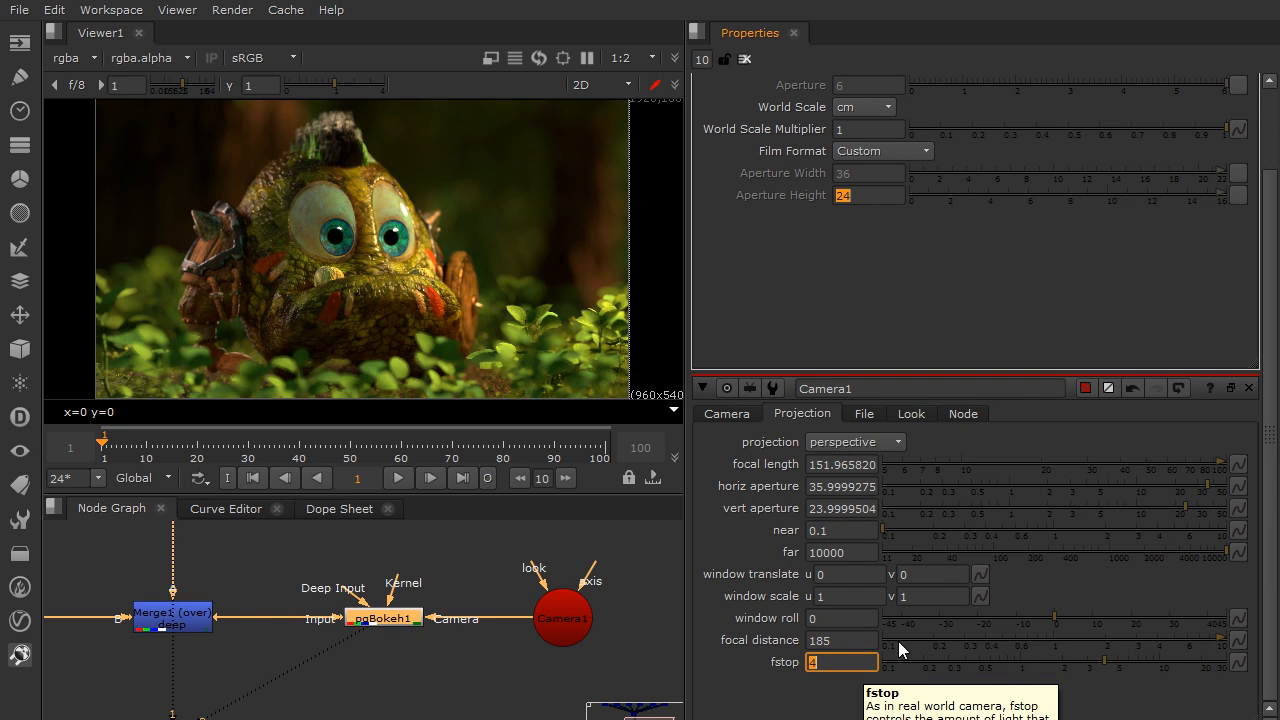
type("8")
key("Return")
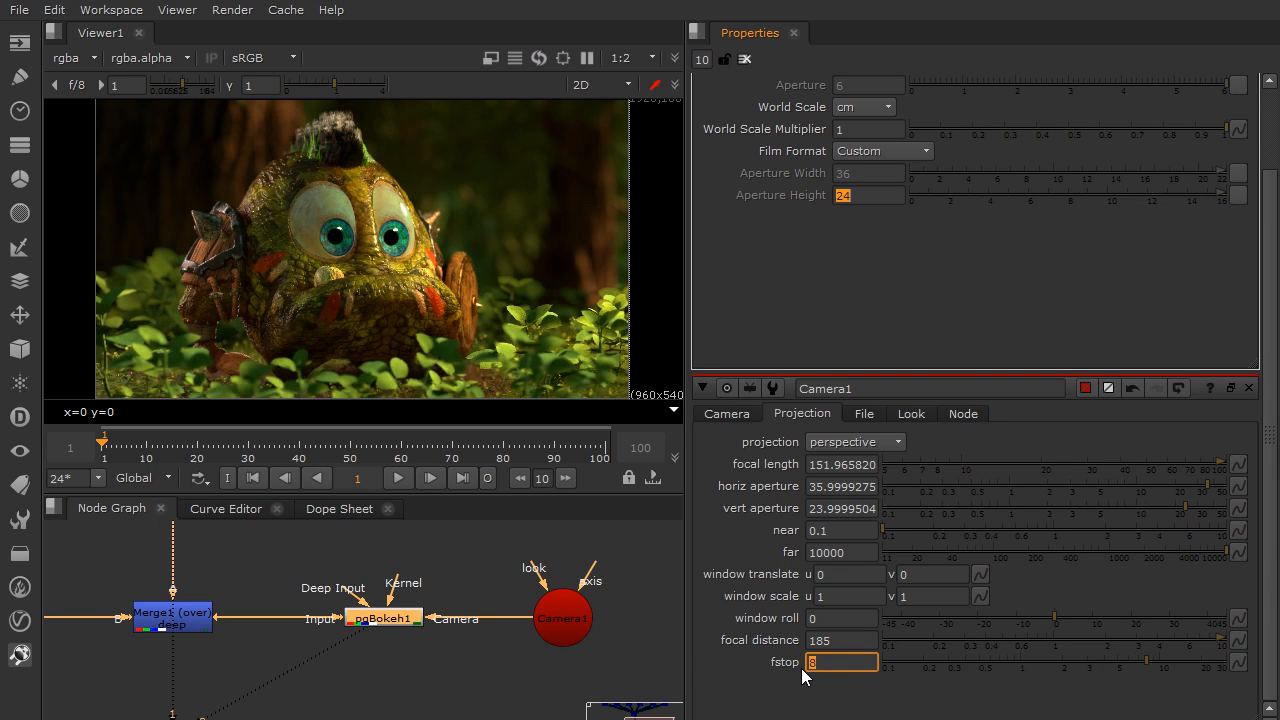
type("16")
key("Return")
type("32")
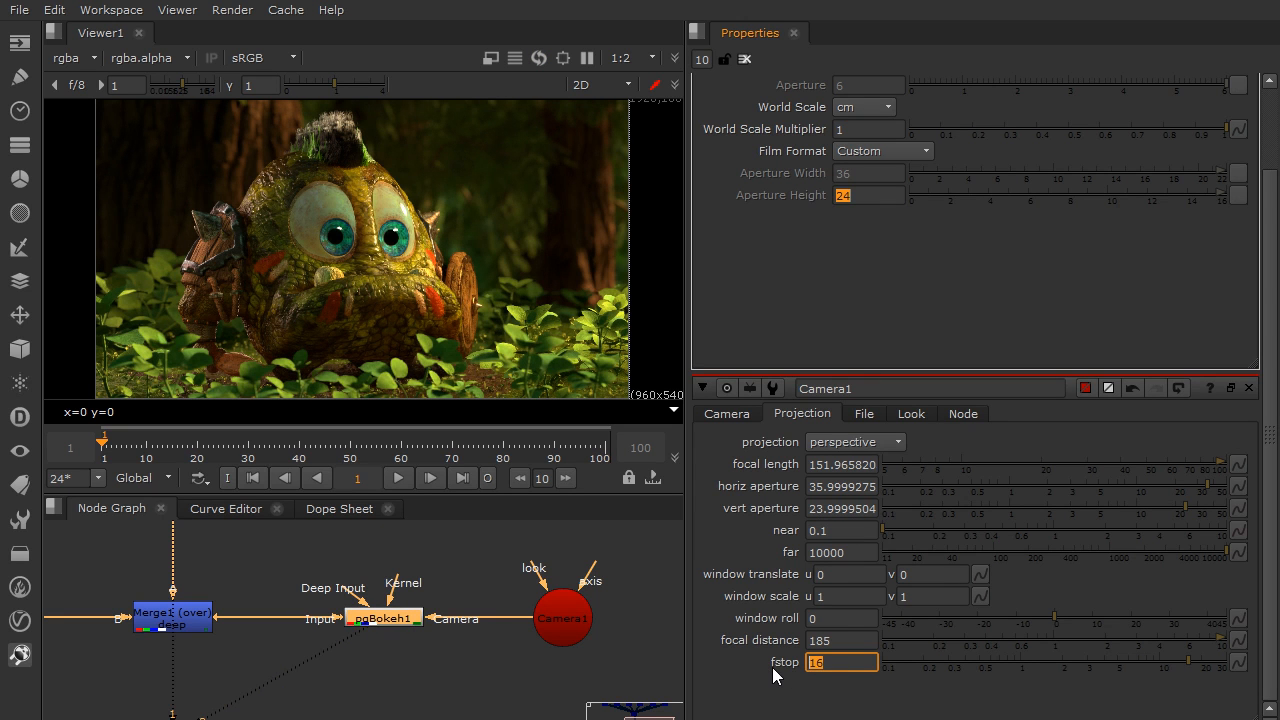
key("Return")
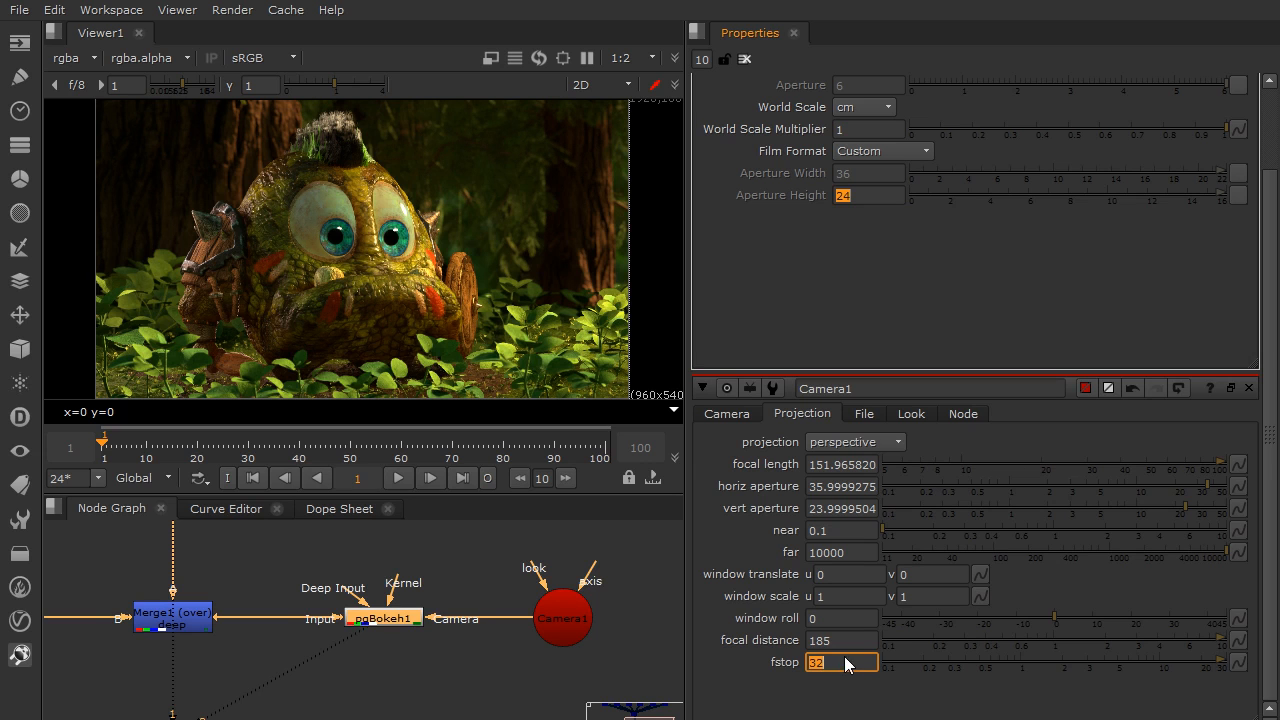
Lower Camera1's fstop in stages to 16, 8 and 2 by dividing the current value by 2, 2 and 4
left_click(851, 666)
type("/2")
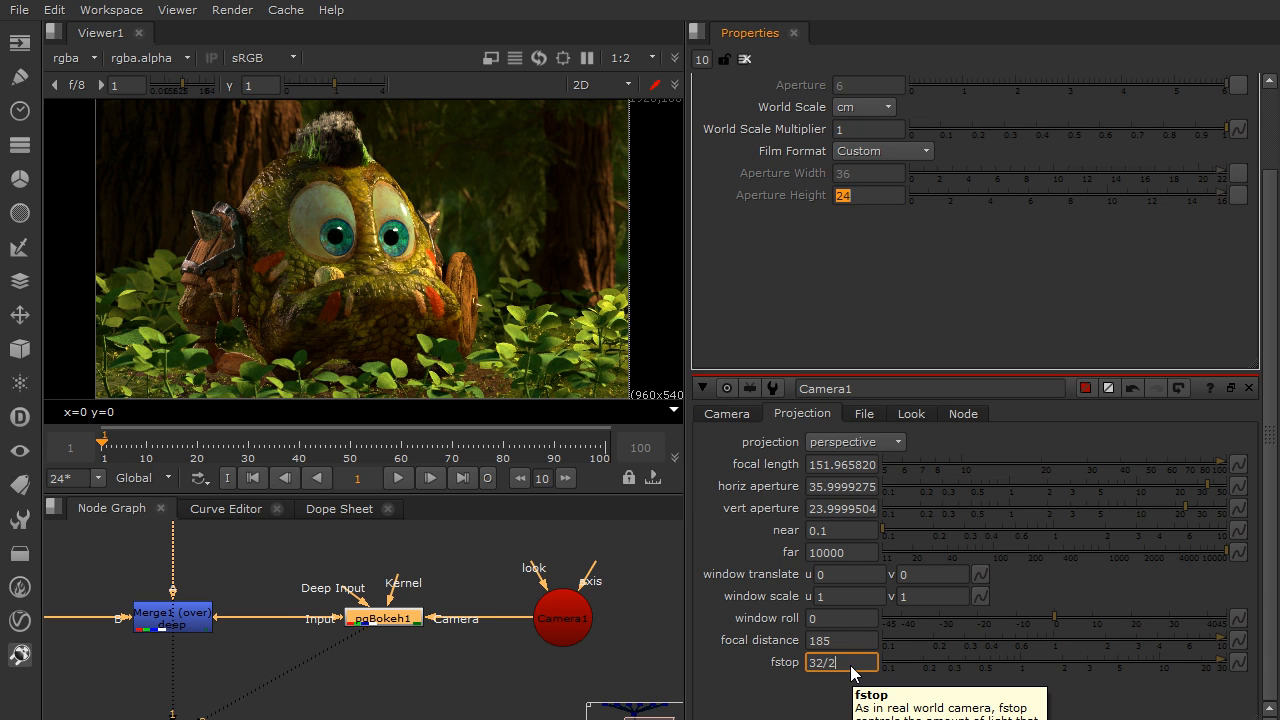
key("Return")
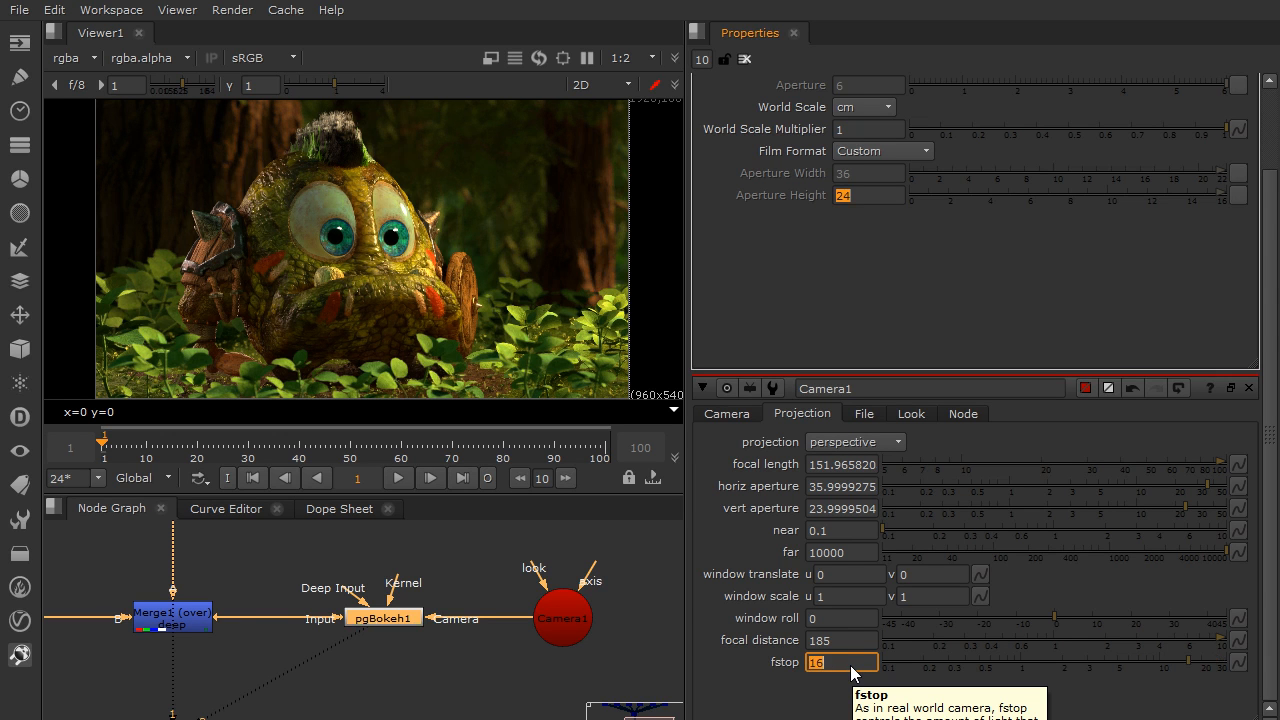
left_click(855, 665)
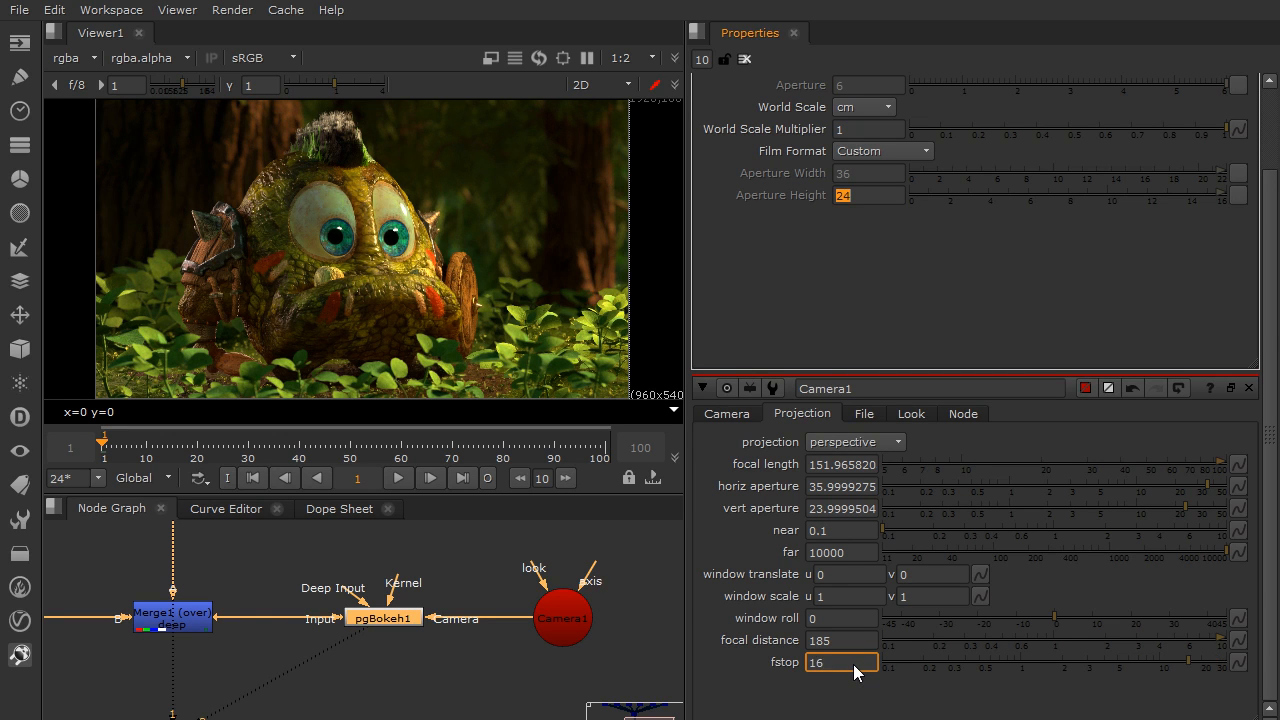
type("/2")
key("Return")
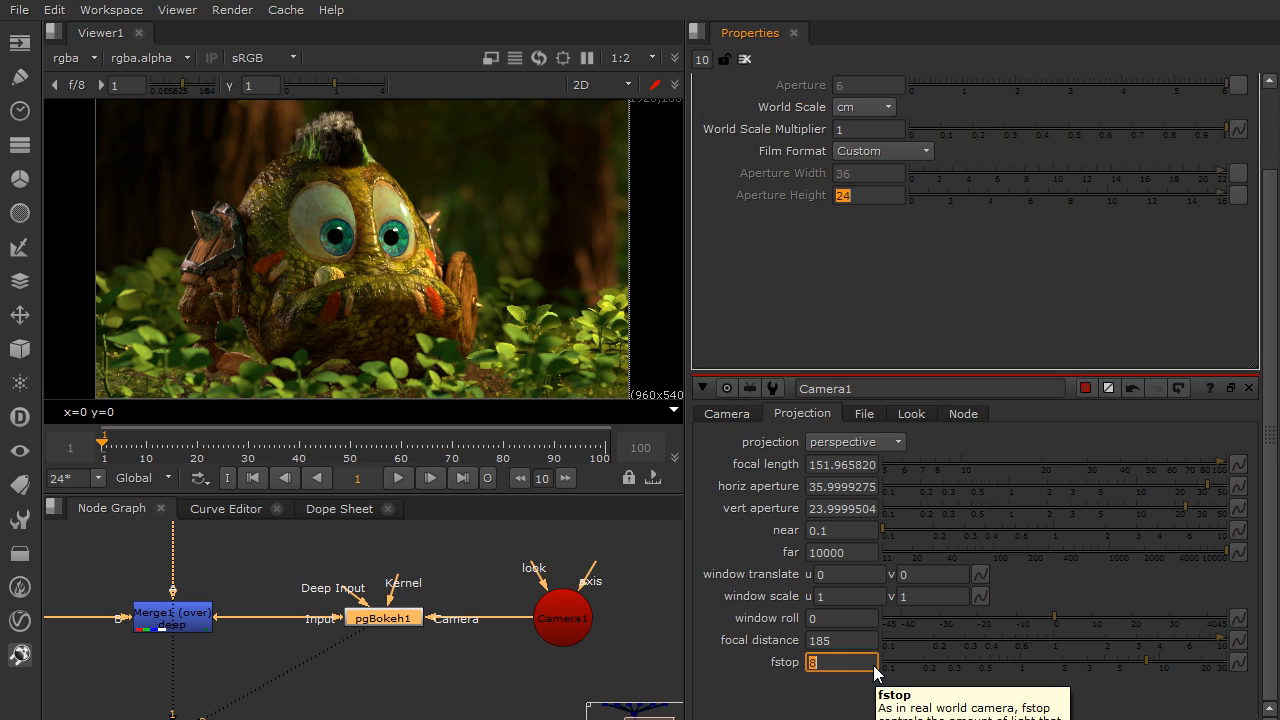
left_click(834, 688)
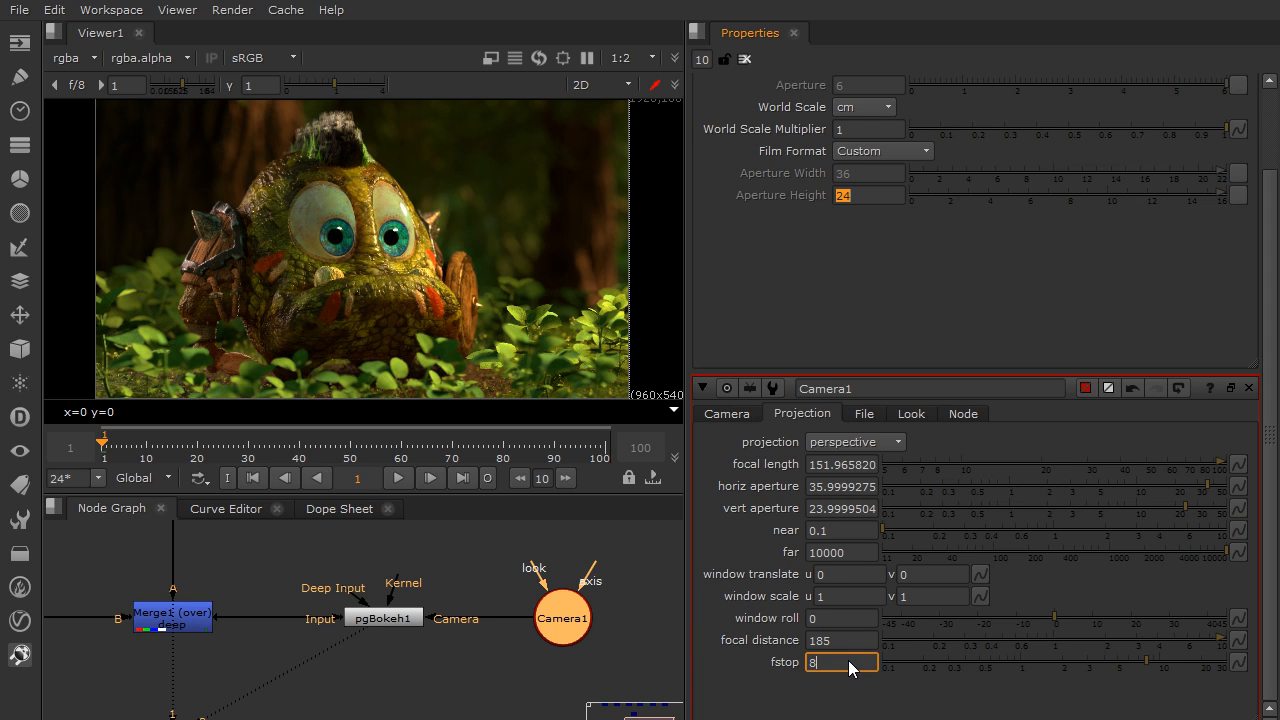
type("/4")
key("Return")
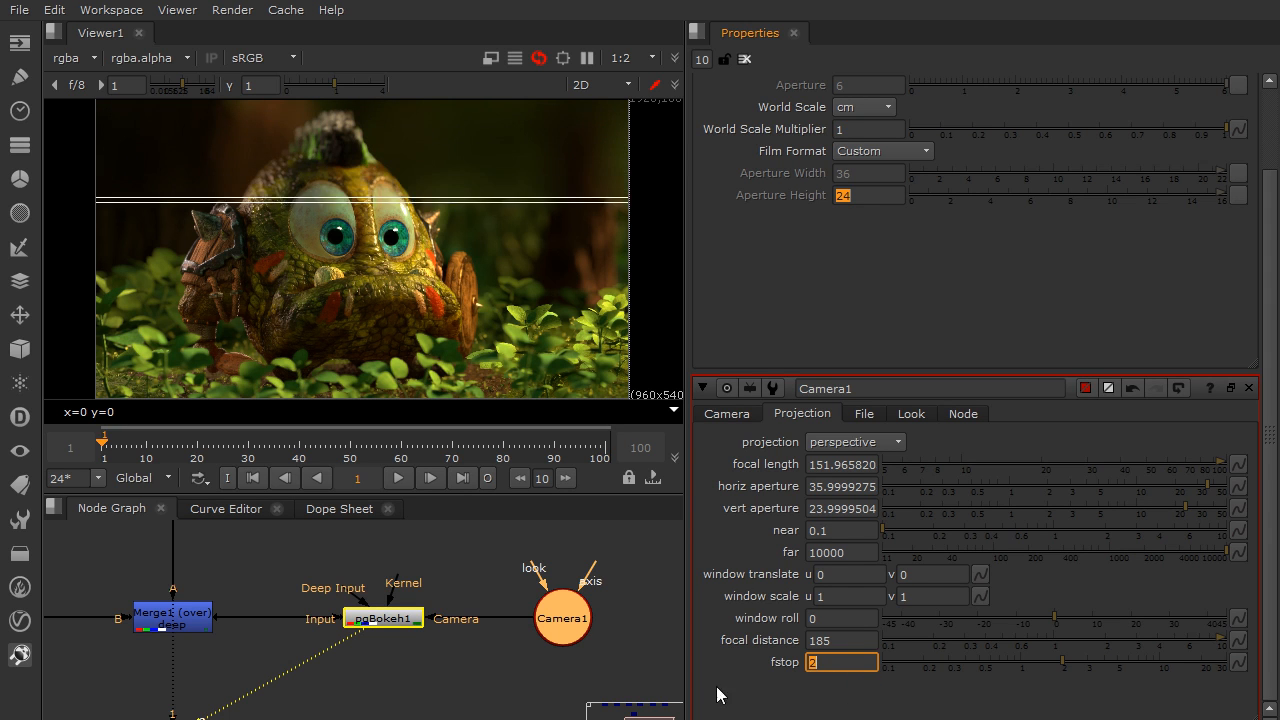
Set Camera1's fstop to 4 and discard the unfinished multiplication added to the value
double_click(813, 664)
type("4")
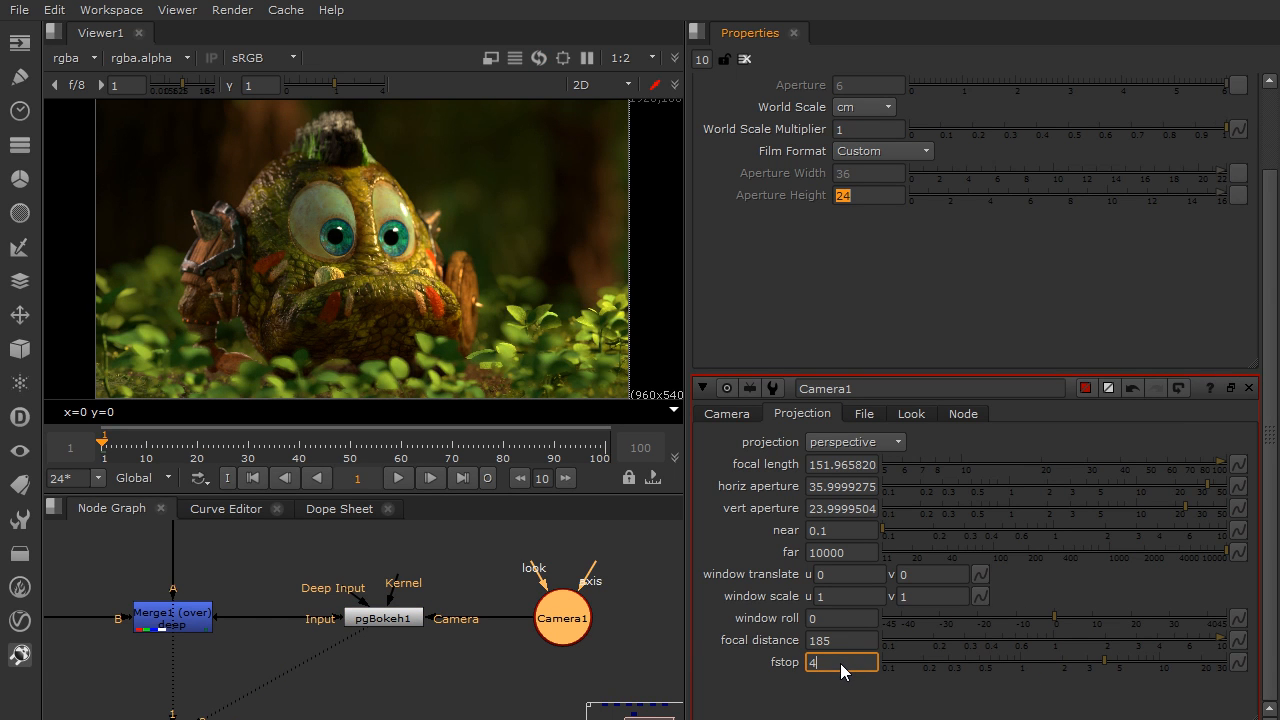
type("/")
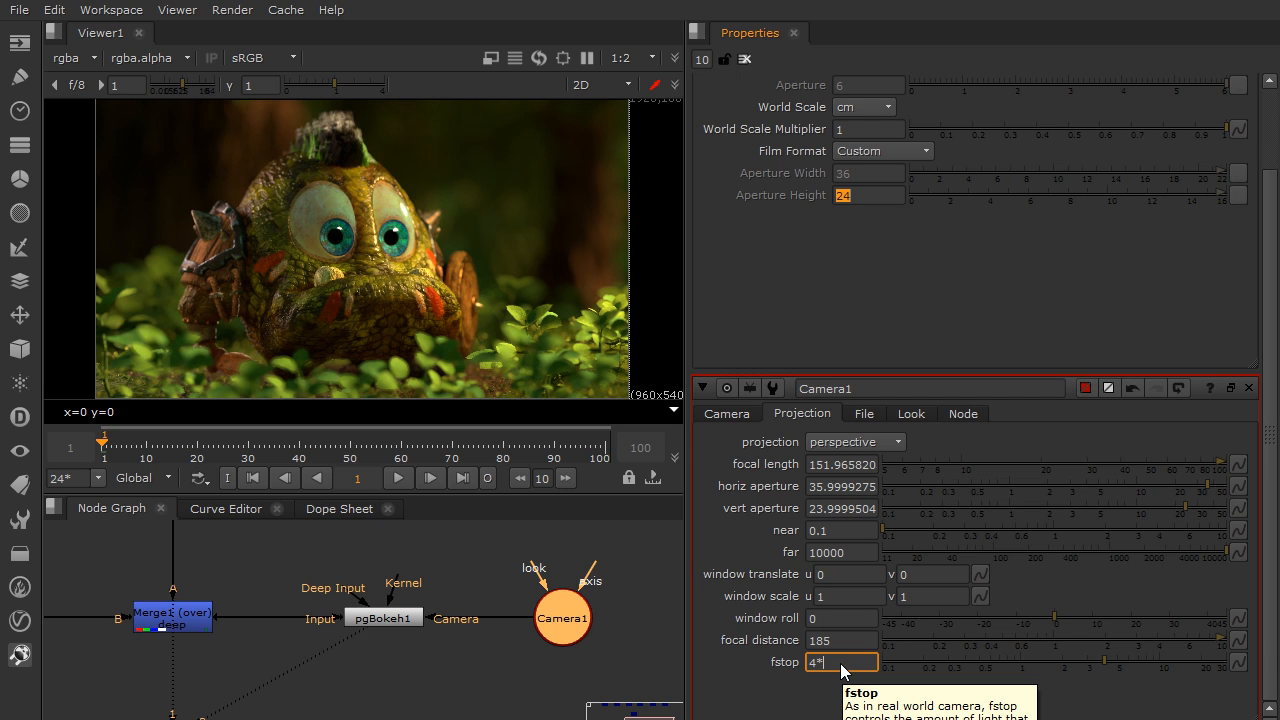
left_click(836, 690)
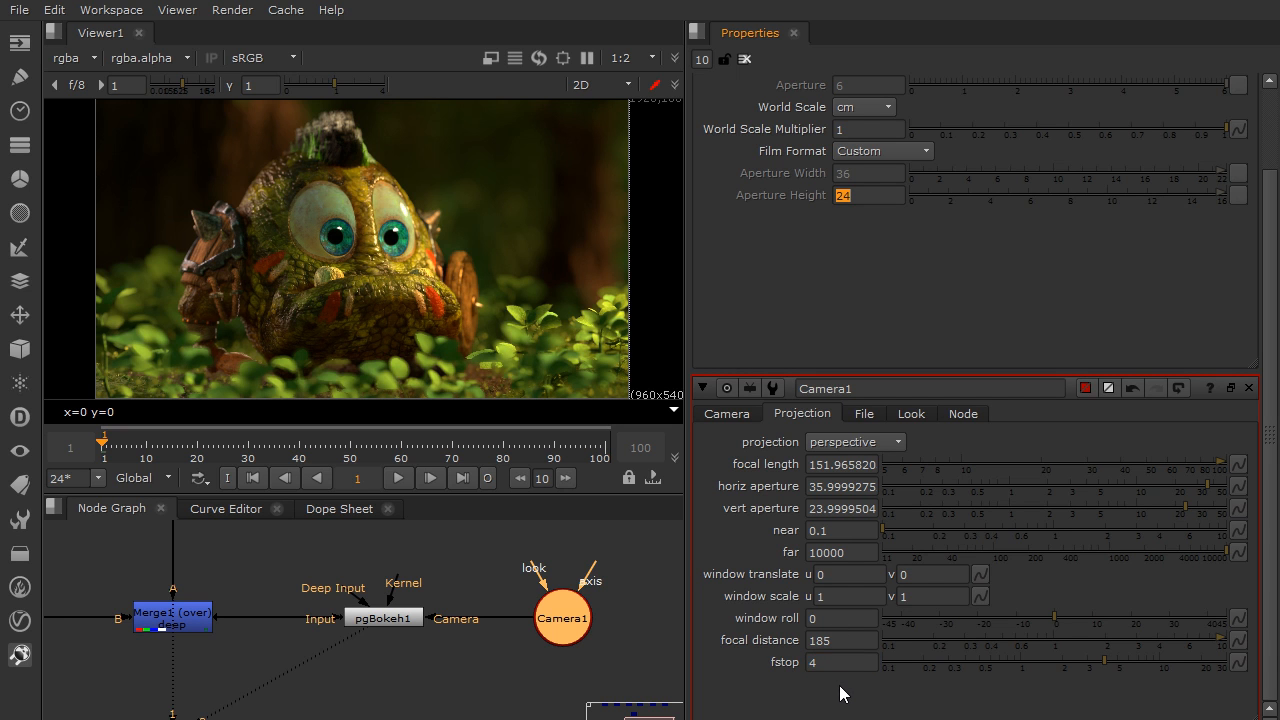